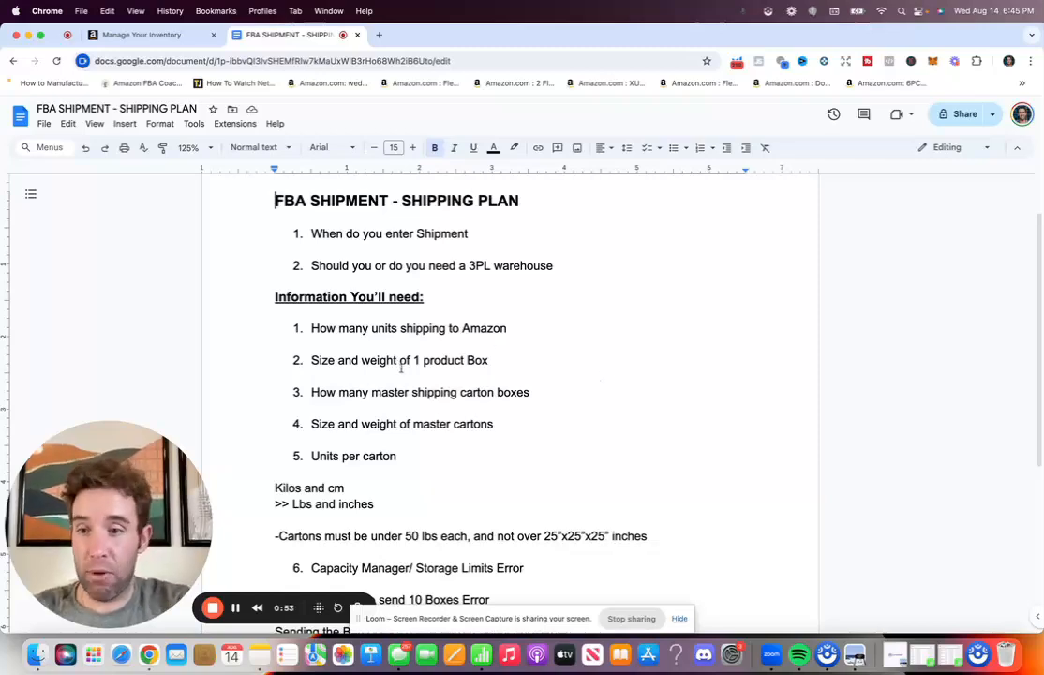
- Review the shipping plan notes on required shipment information, carton weight and size limits, and barcode instructions
left_click_drag(110, 567, 938, 567)
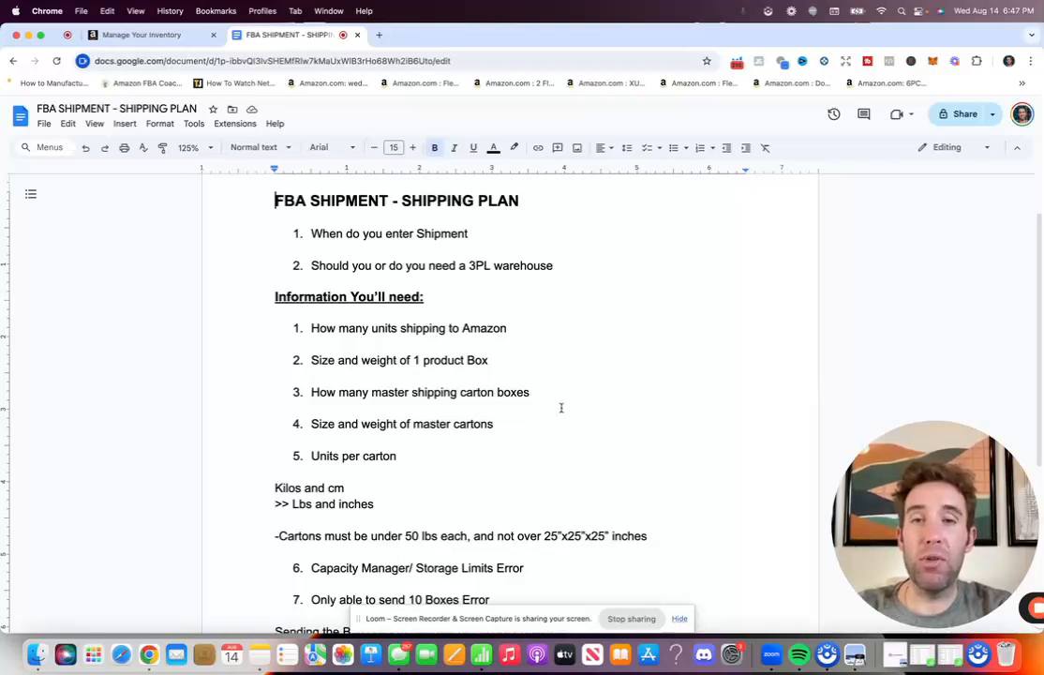
scroll(561, 397, "down", 5)
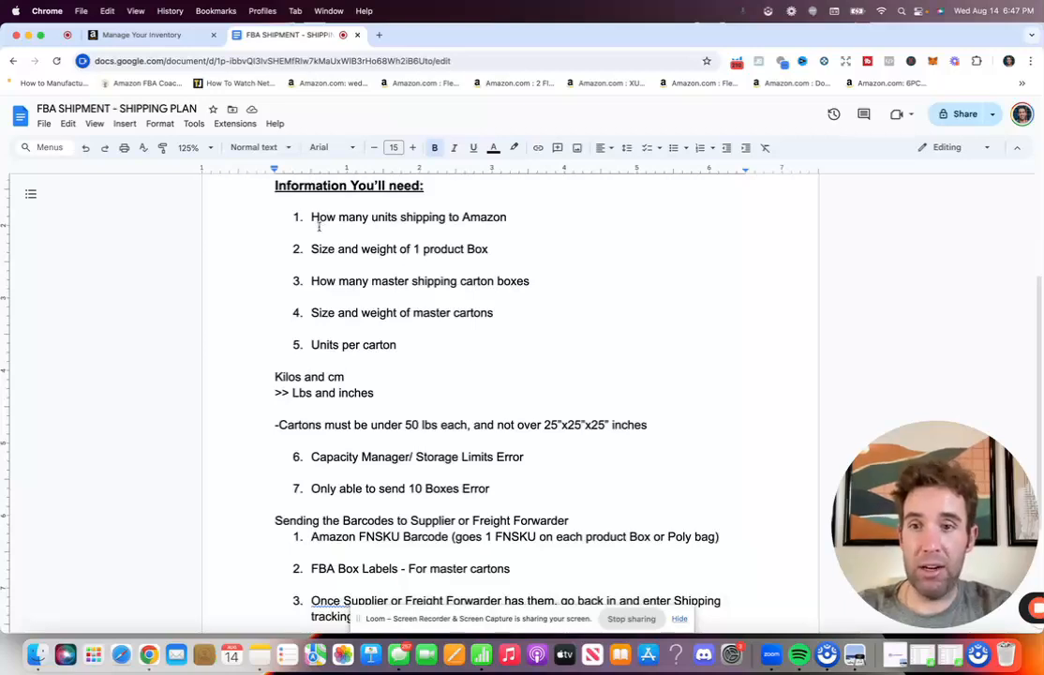
left_click_drag(310, 217, 508, 216)
left_click(508, 217)
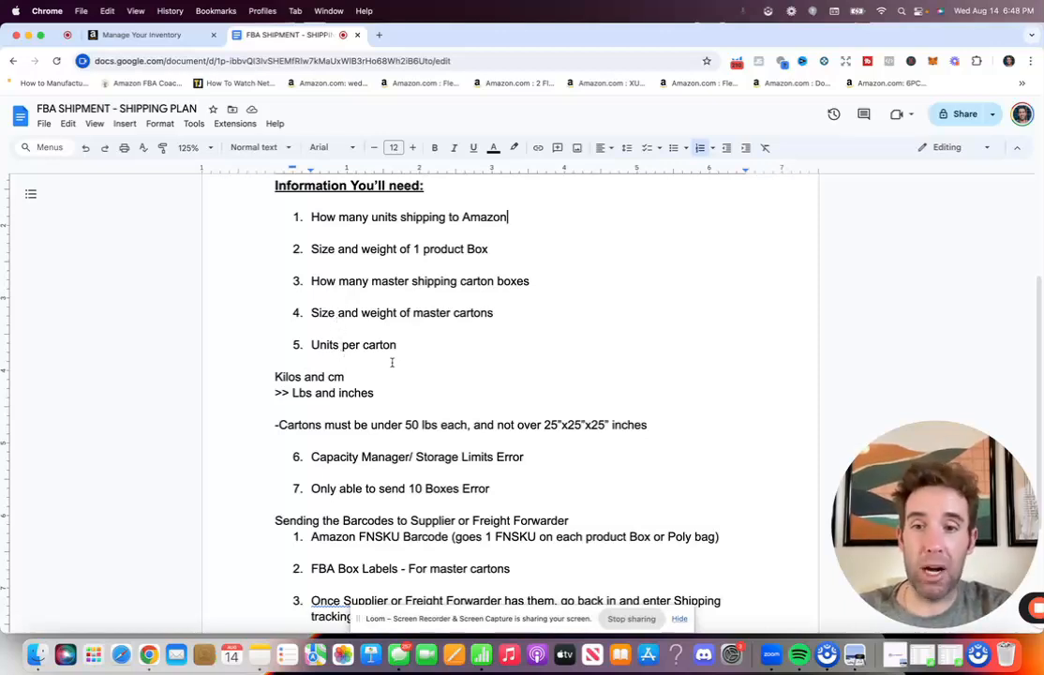
scroll(392, 362, "down", 2)
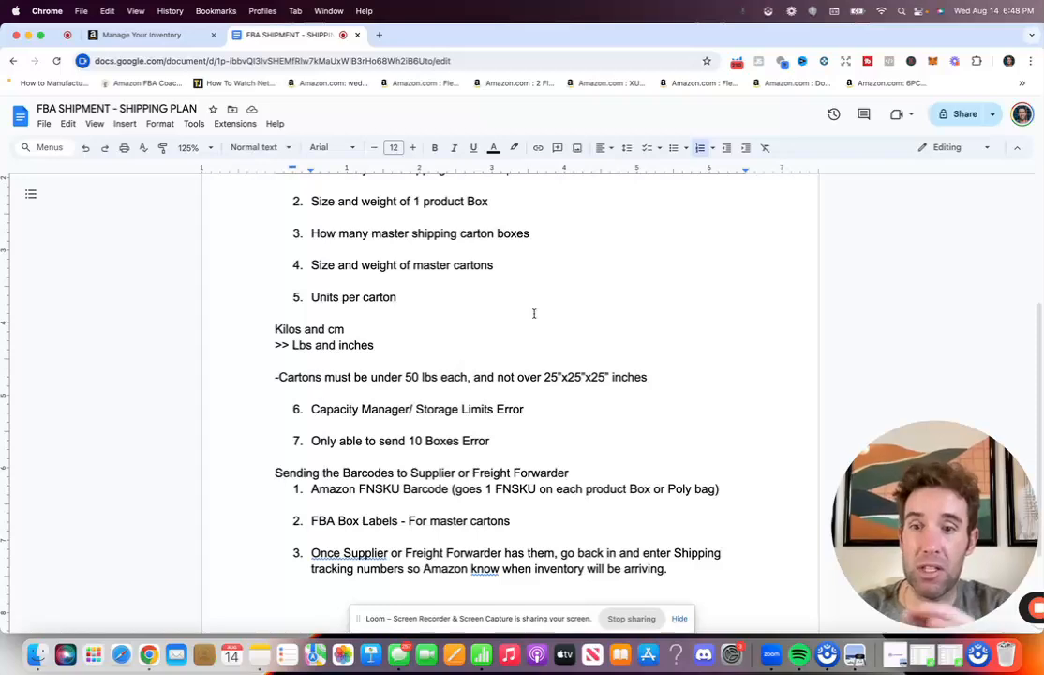
scroll(534, 313, "down", 3)
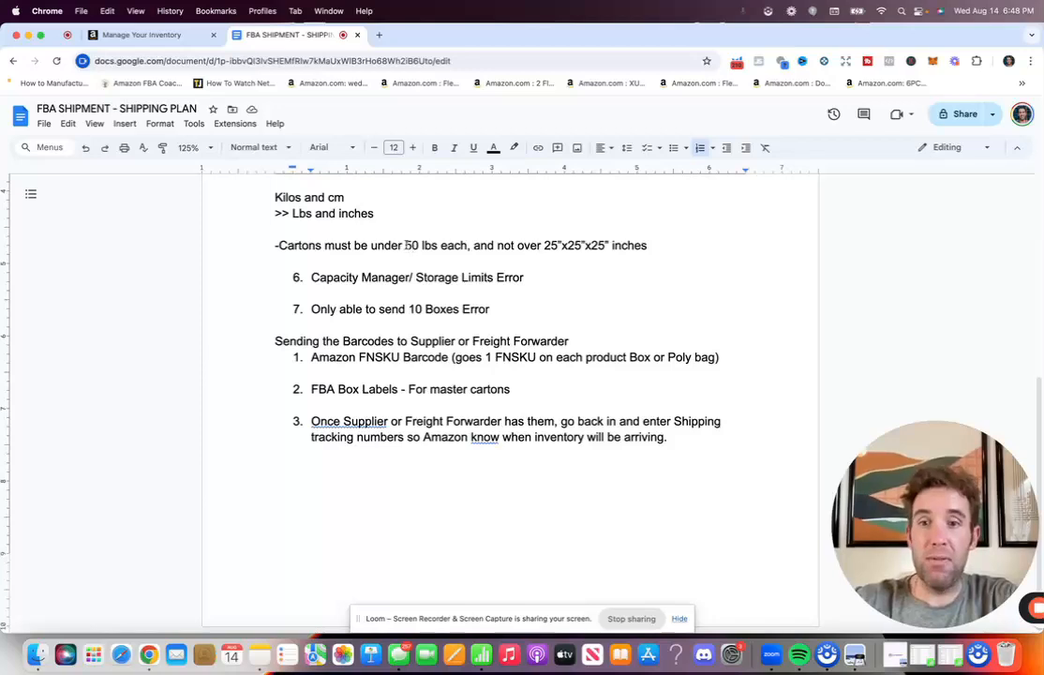
left_click_drag(405, 244, 467, 246)
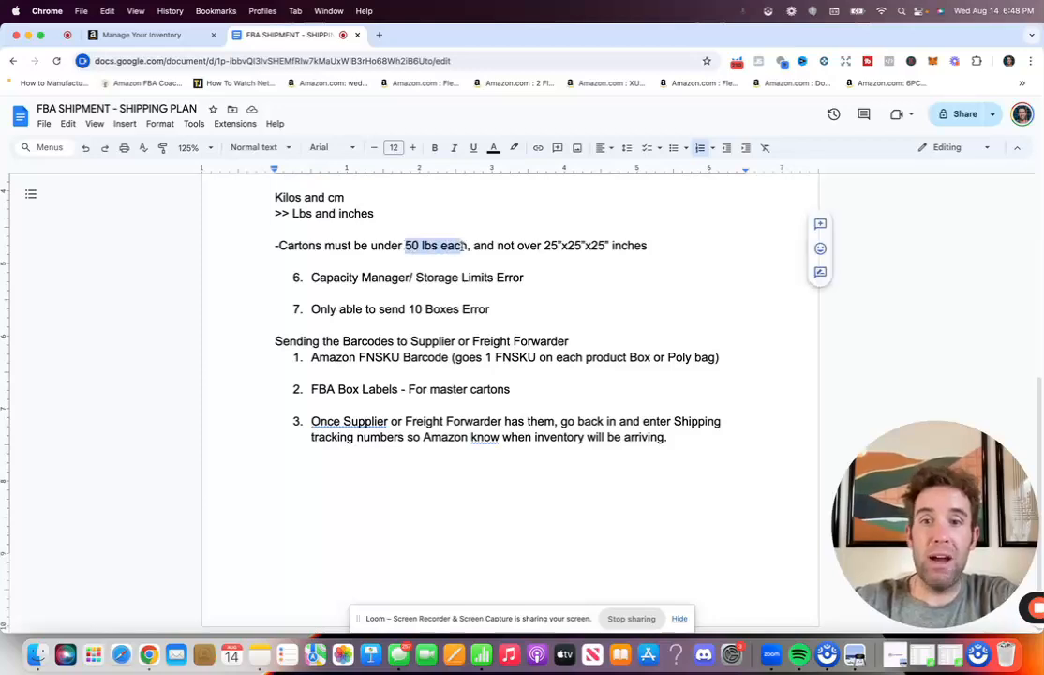
left_click(544, 245)
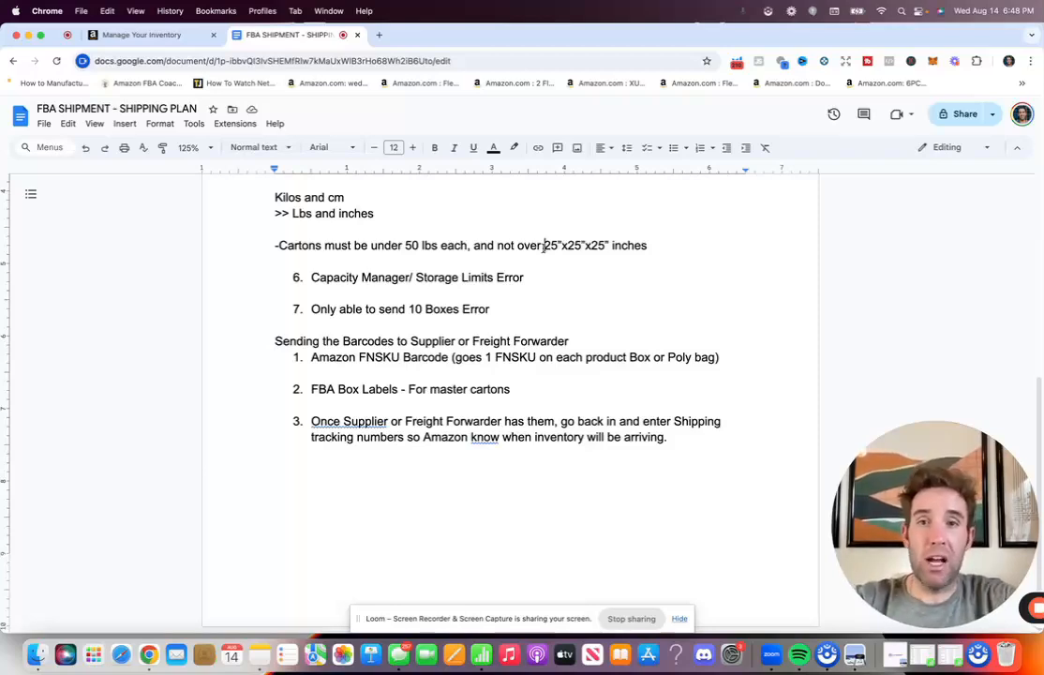
- Switch to the Manage All Inventory page and start sending or replenishing inventory for the first listed product
left_click(140, 34)
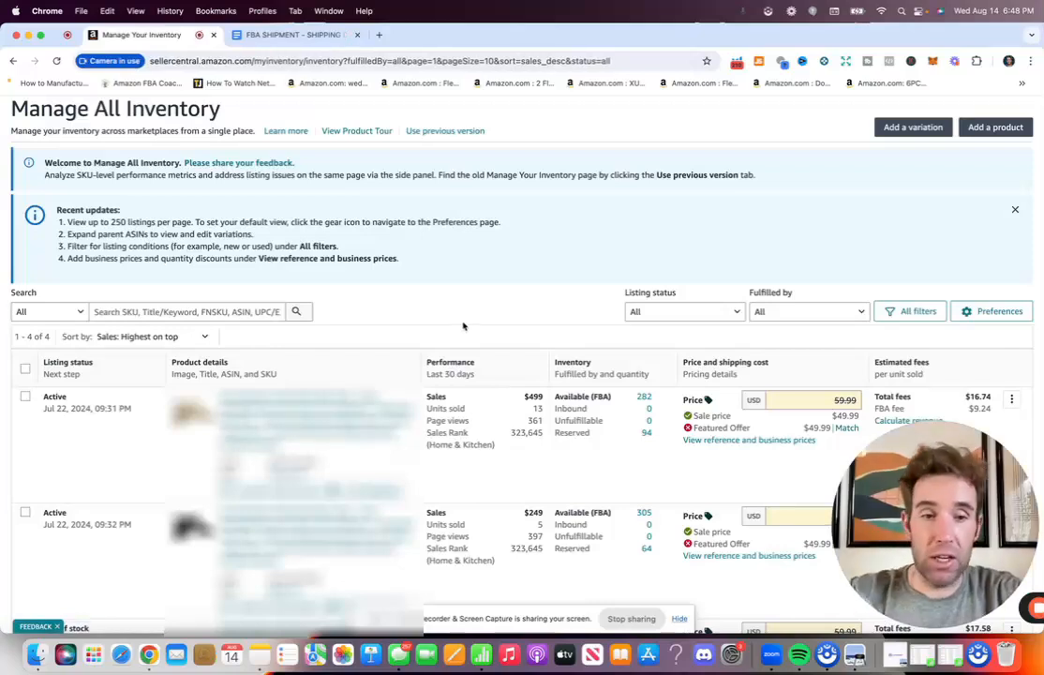
left_click_drag(937, 573, 998, 570)
left_click(824, 600)
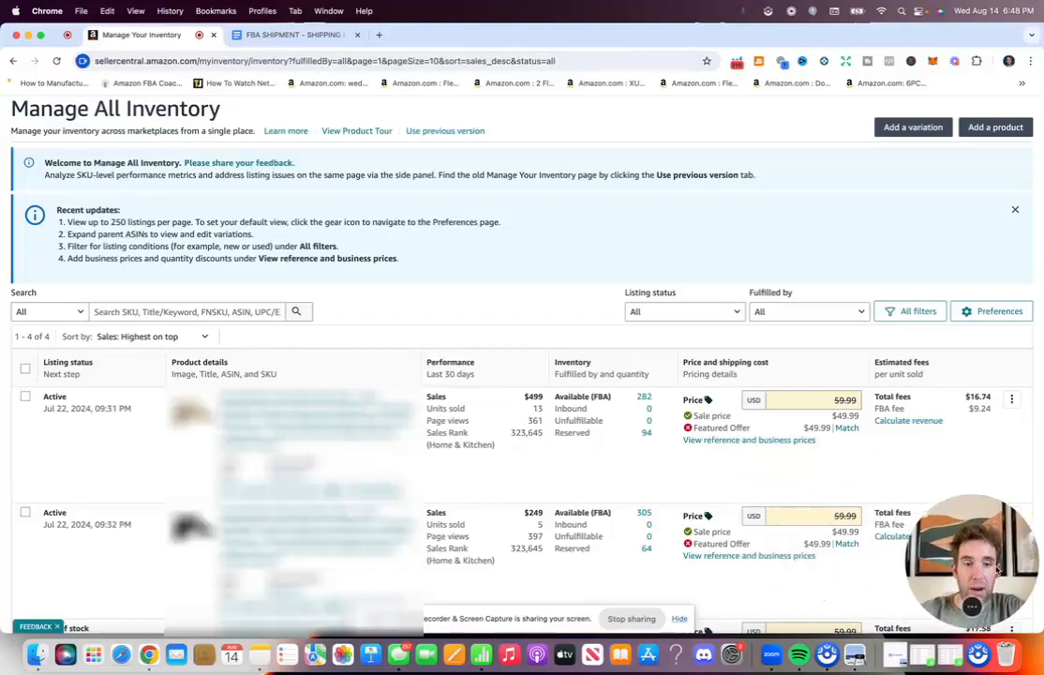
left_click(1012, 398)
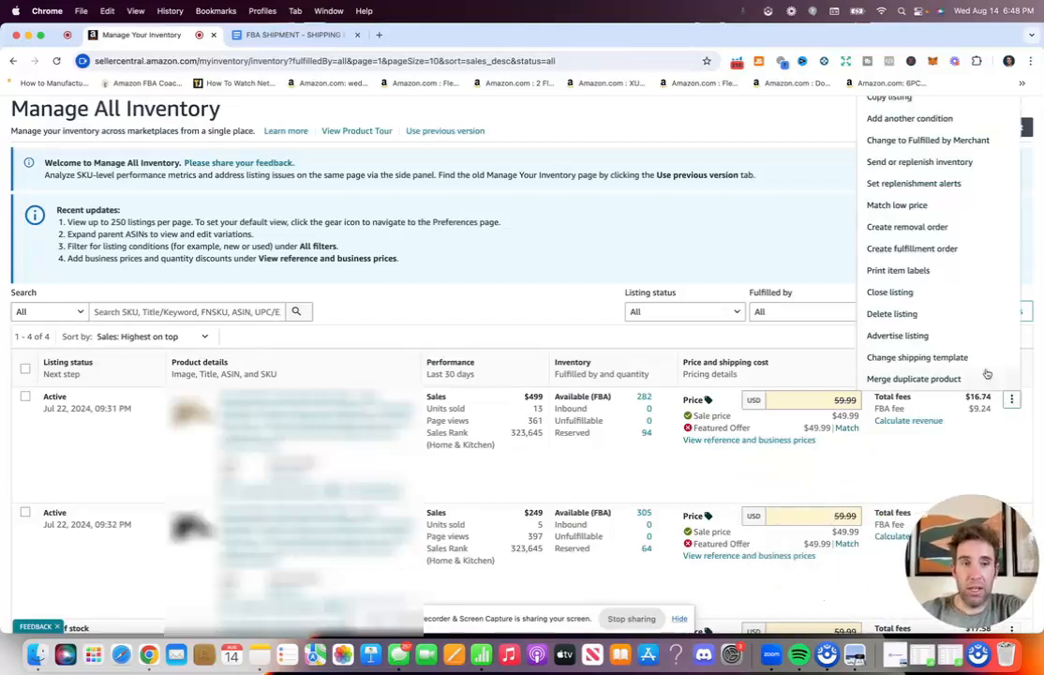
left_click(958, 162)
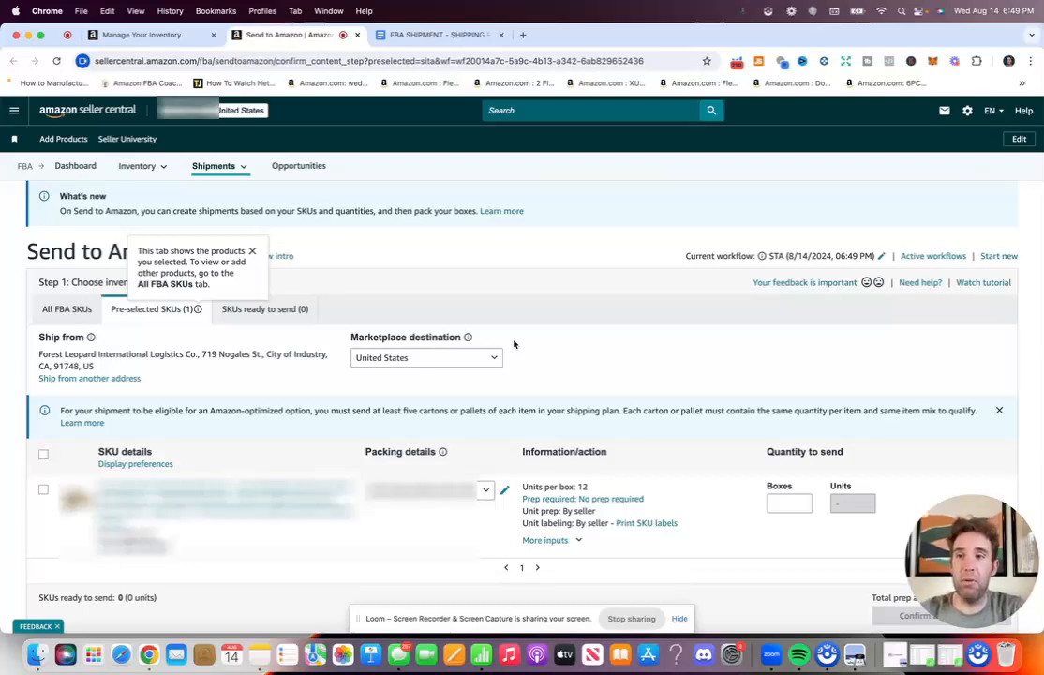
- Dismiss the pre-selected SKUs tip and review the available ship-from addresses without changing the selection
scroll(514, 344, "down", 1)
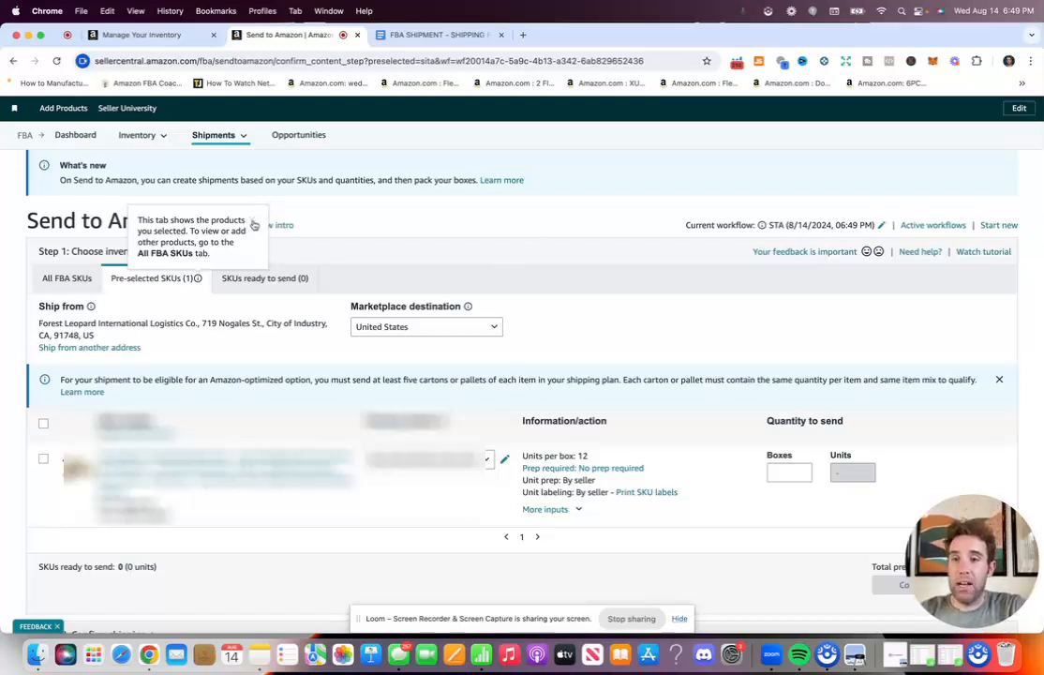
left_click(177, 286)
left_click(105, 347)
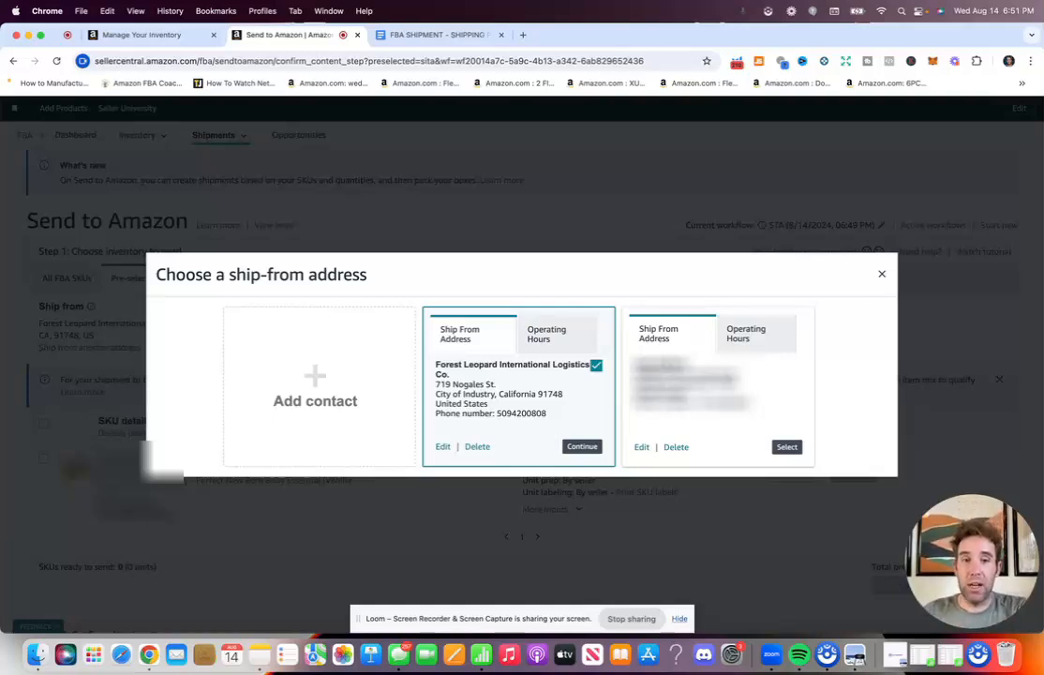
left_click(881, 274)
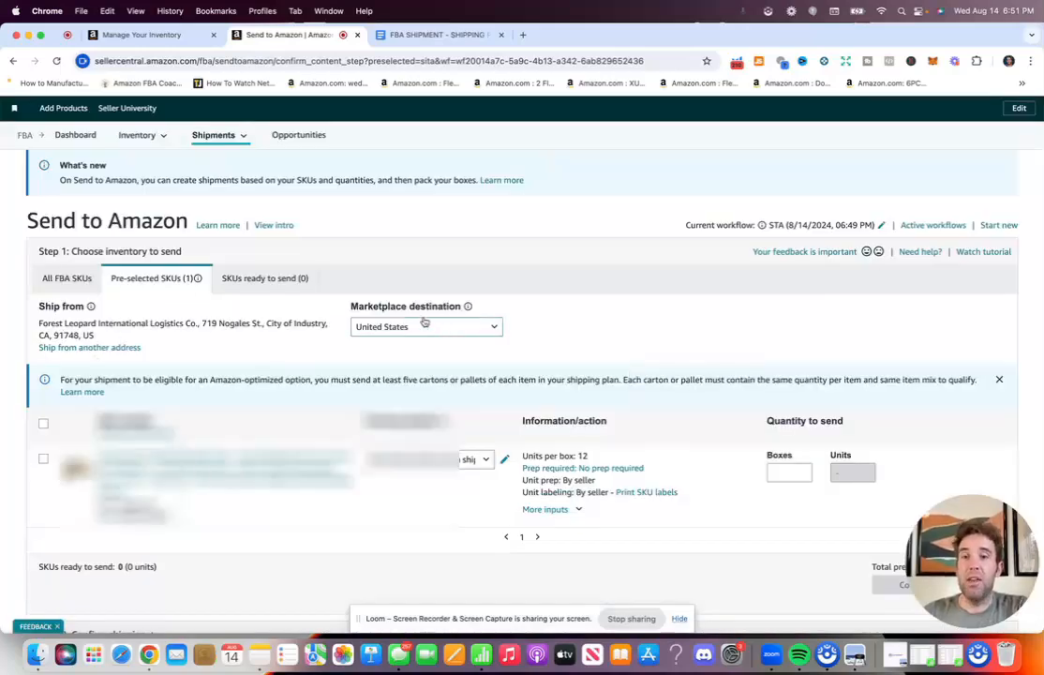
- Start a new case pack packing template for the SKU and name it "Product name"
scroll(424, 325, "down", 2)
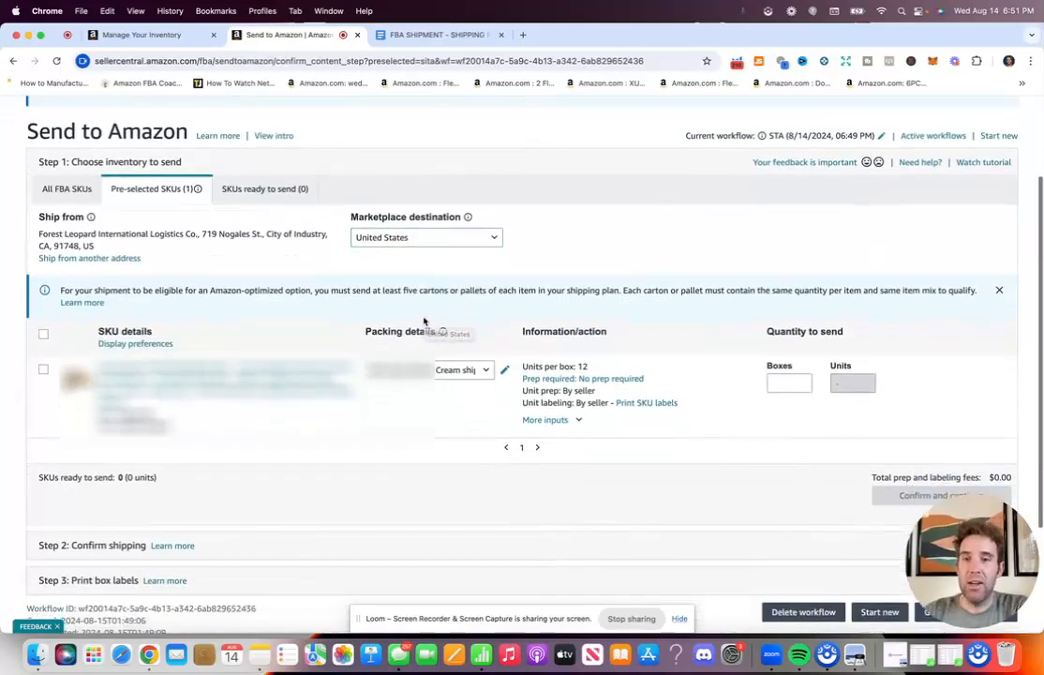
left_click(462, 369)
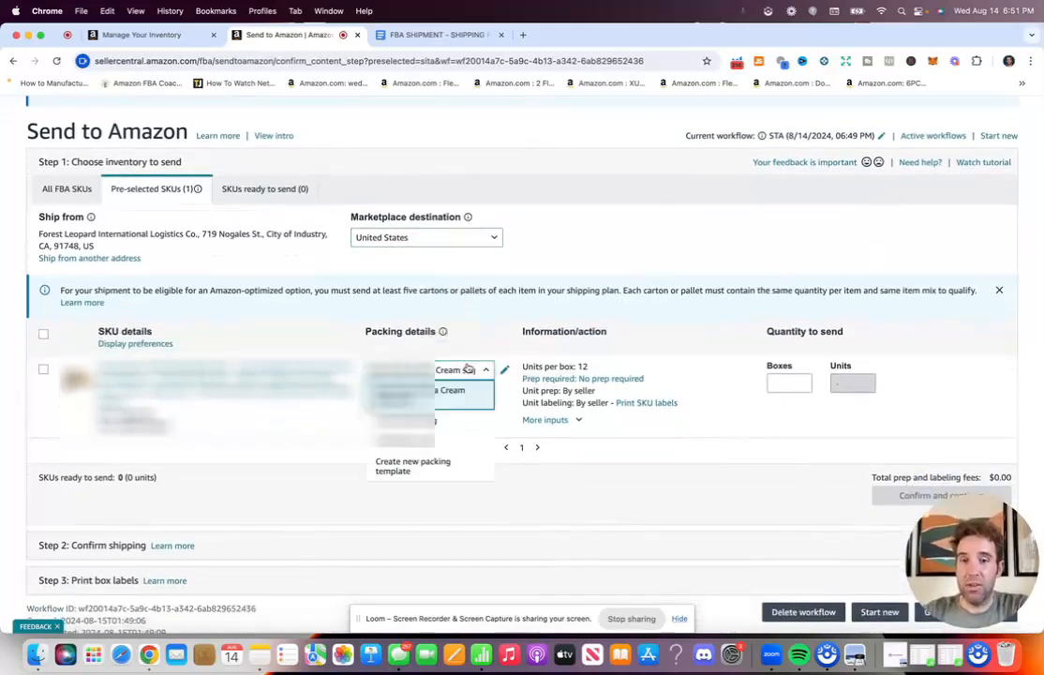
left_click(459, 468)
left_click(288, 294)
type("product name")
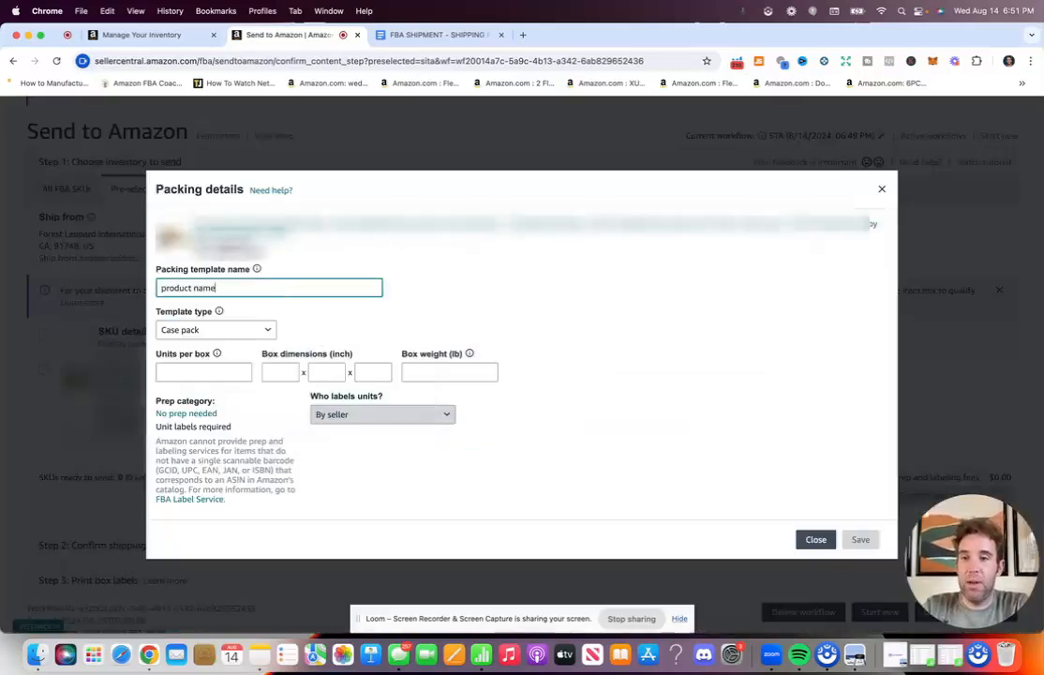
left_click(165, 289)
key("BackSpace")
type("P")
left_click(320, 311)
- Set the new packing template's box dimensions to 18 x 20 x 13 inches
left_click(206, 372)
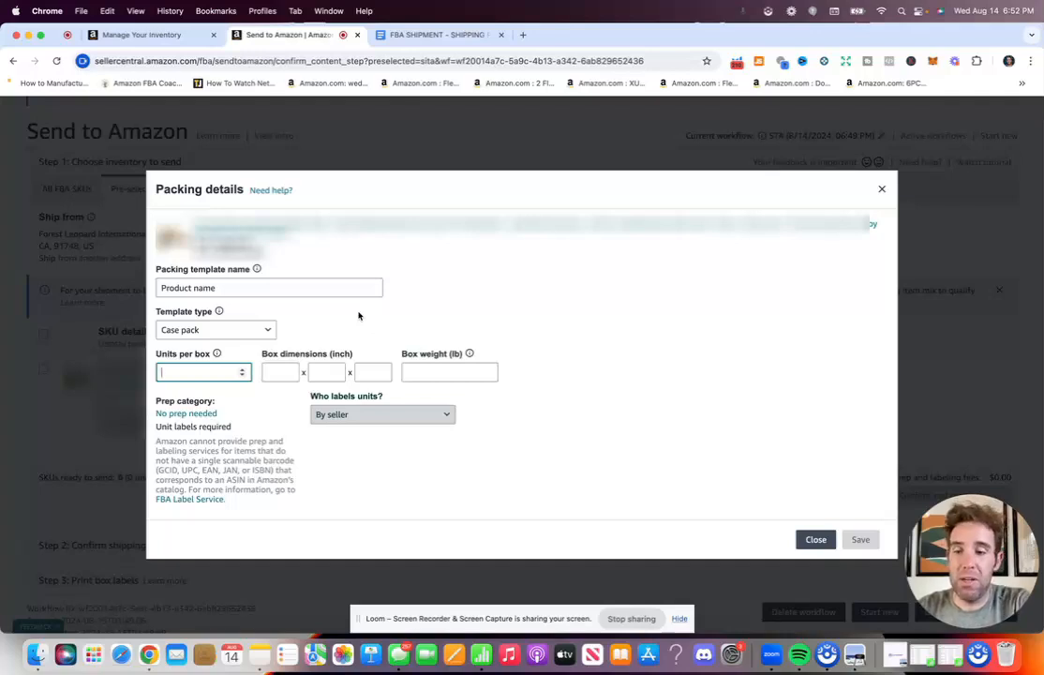
left_click(279, 372)
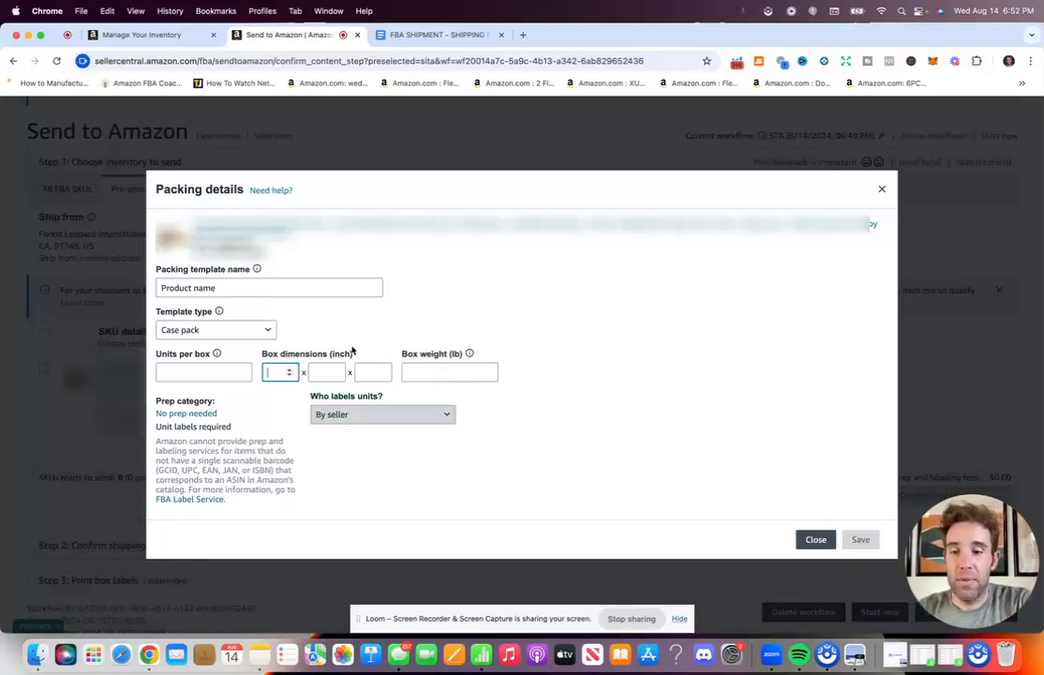
type("18")
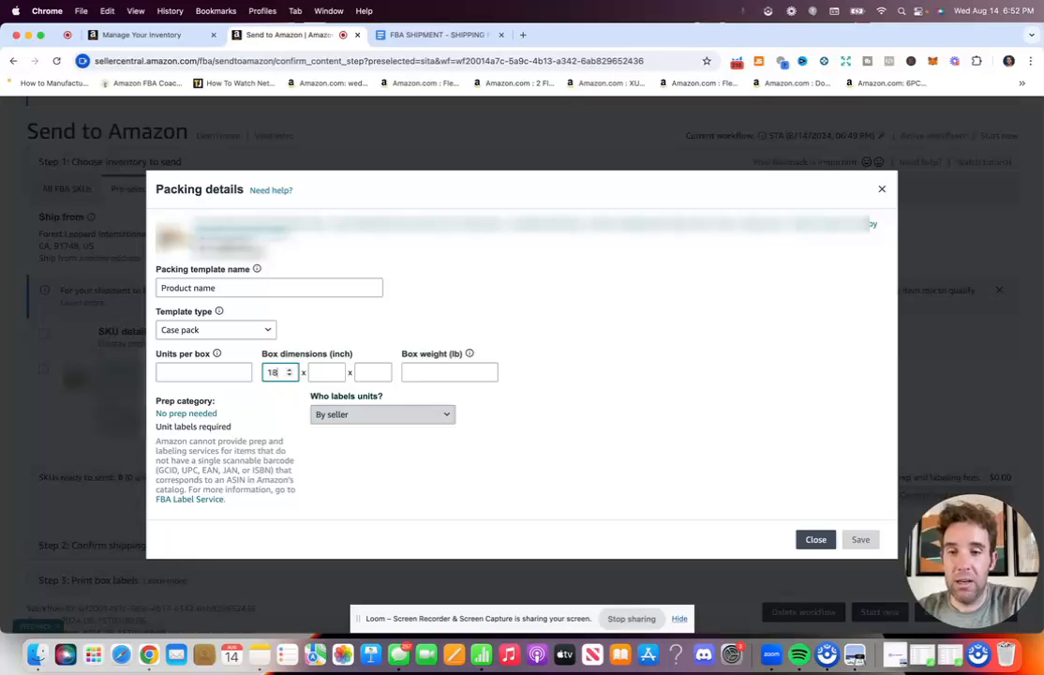
left_click(329, 376)
type("20")
left_click(373, 373)
type("13")
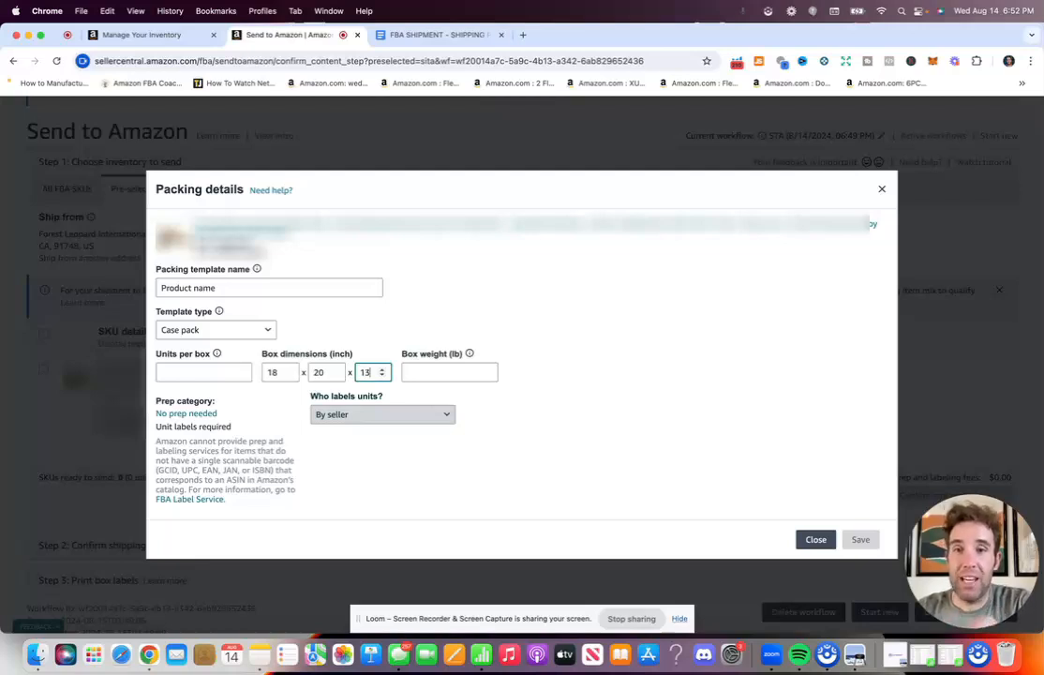
- Set the template's box weight to 31 lb and close the packing details without saving
left_click(432, 371)
type("21")
key("BackSpace")
key("BackSpace")
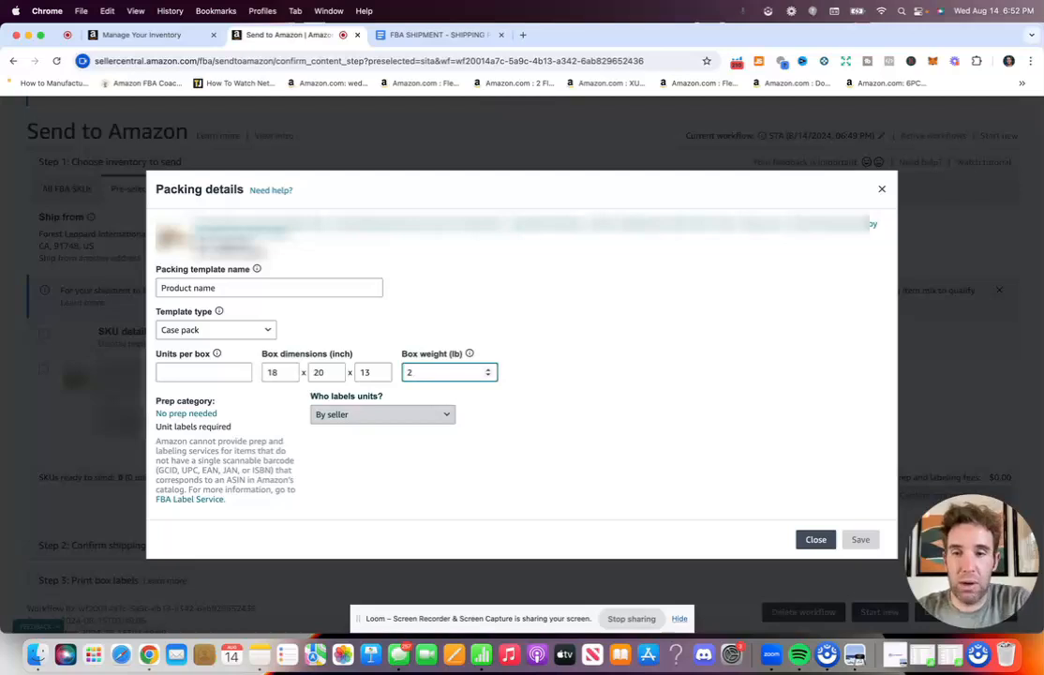
type("31")
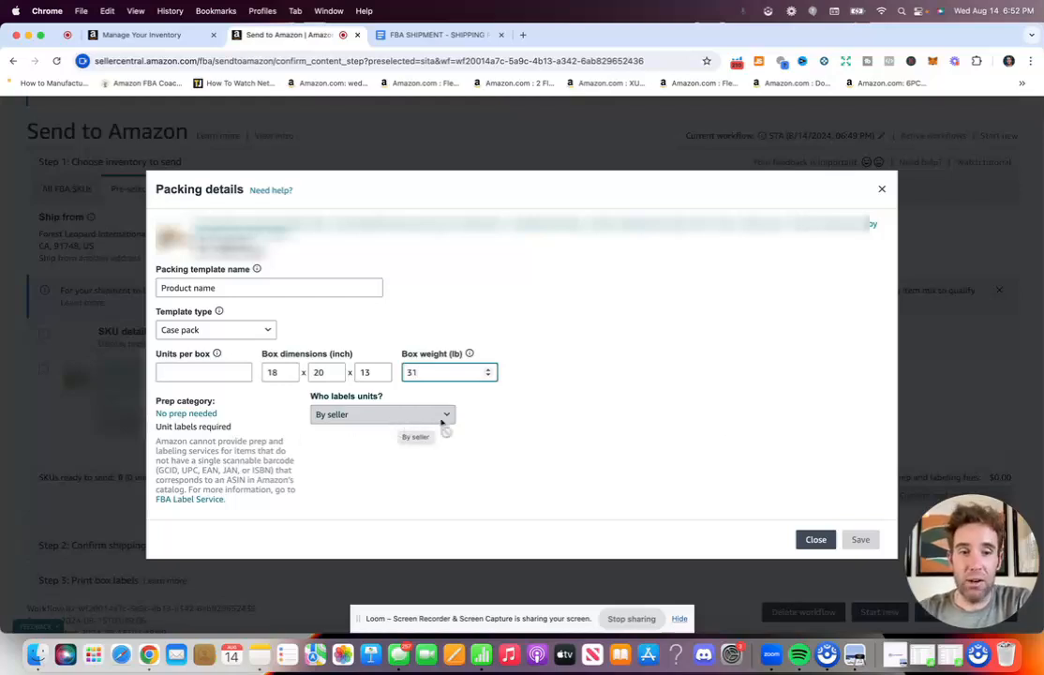
left_click(816, 541)
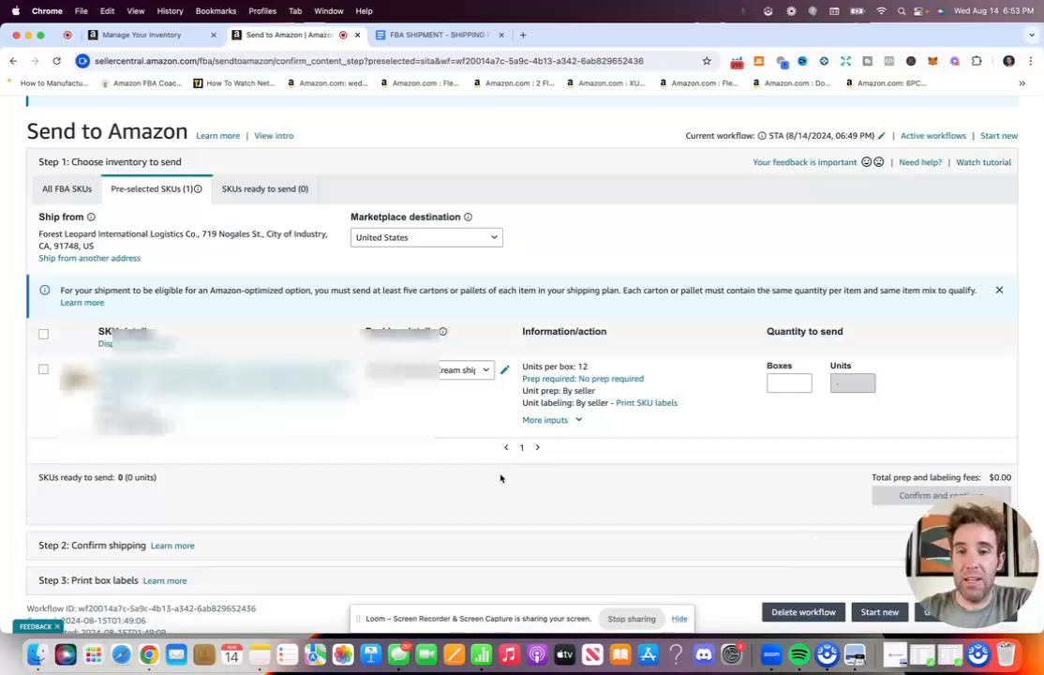
- Mark 12 boxes of the SKU ready to send with the existing Cream packing template and confirm the inventory
left_click(485, 371)
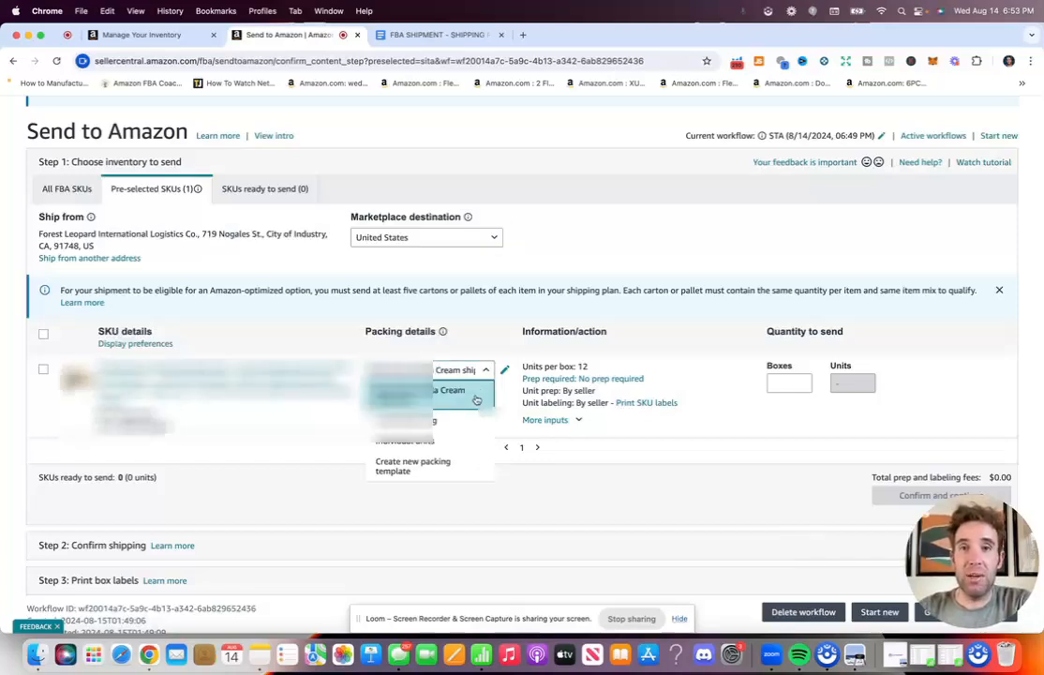
left_click(476, 394)
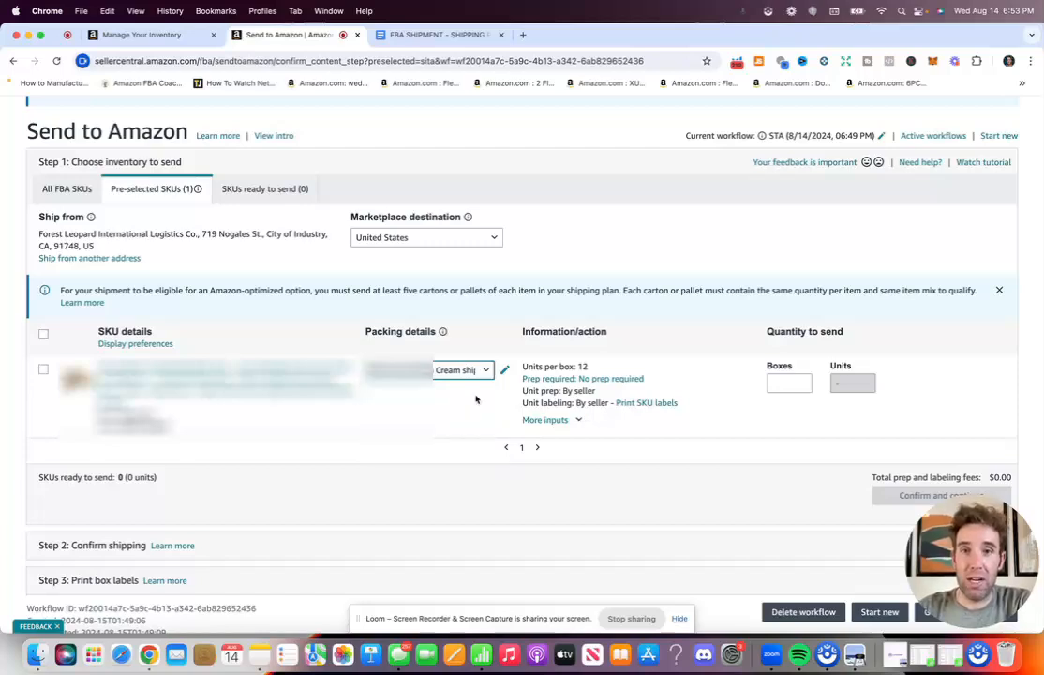
left_click(779, 383)
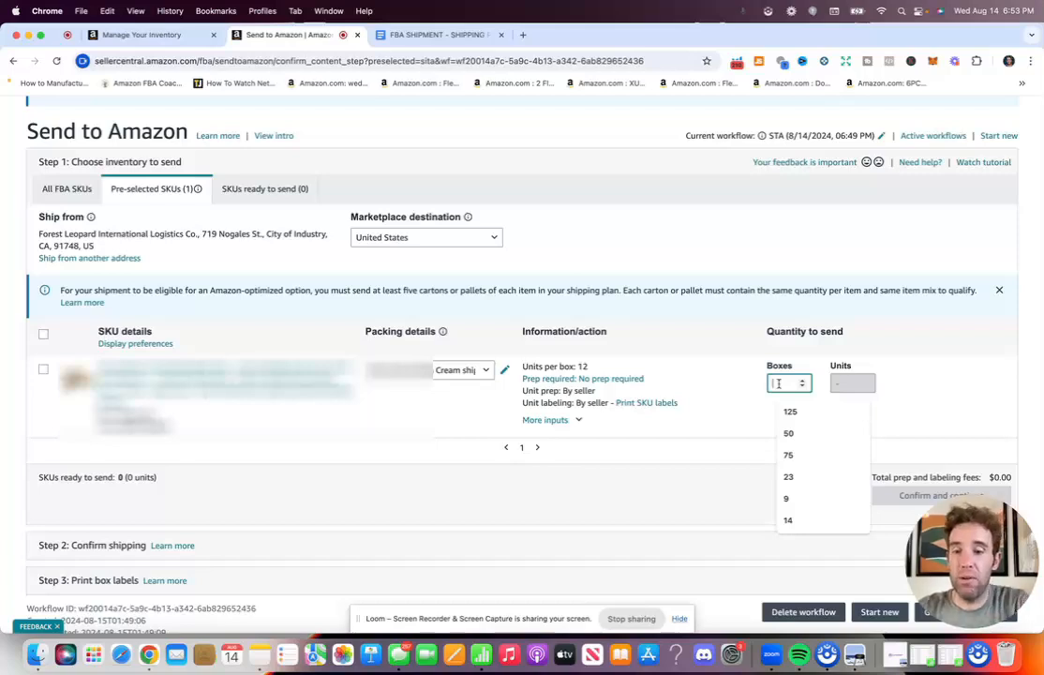
type("12")
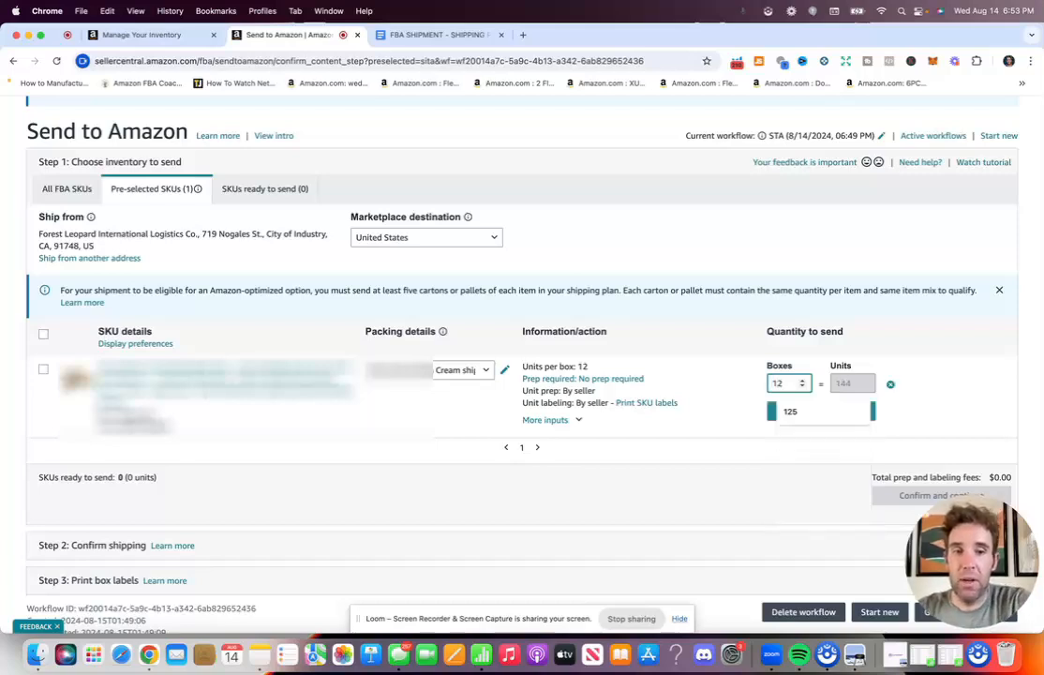
left_click(966, 361)
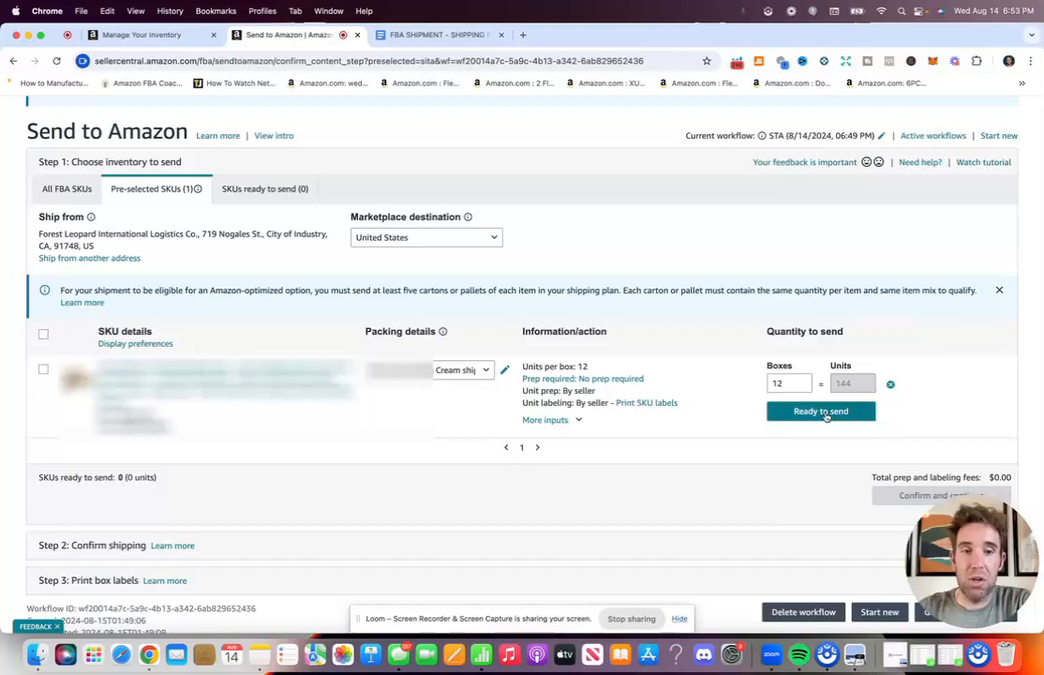
left_click(822, 412)
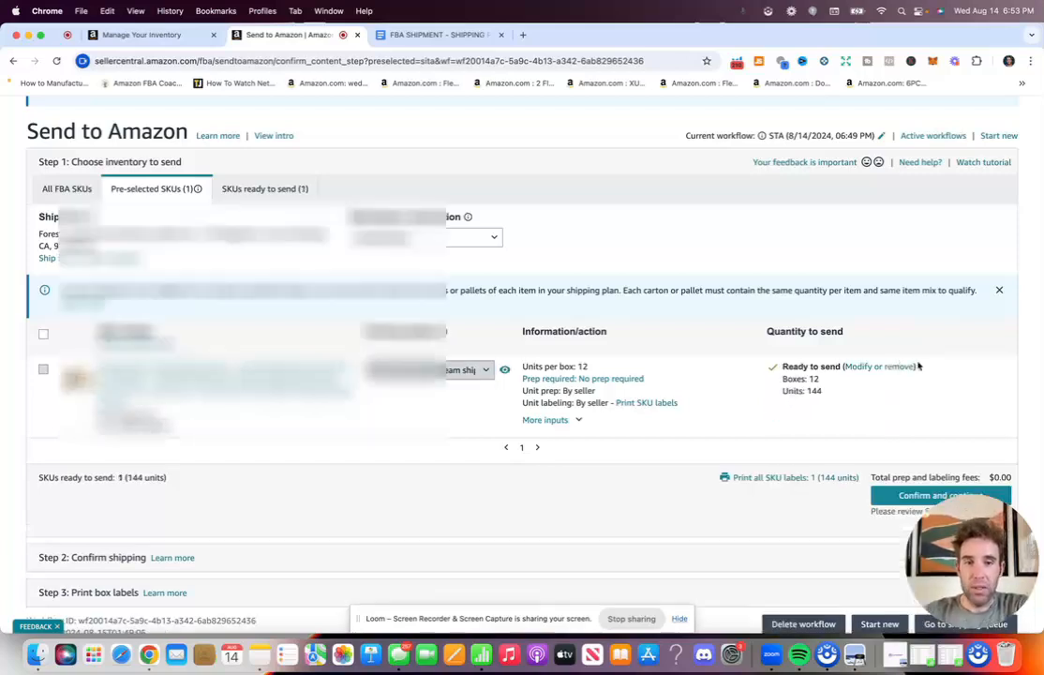
scroll(919, 366, "down", 3)
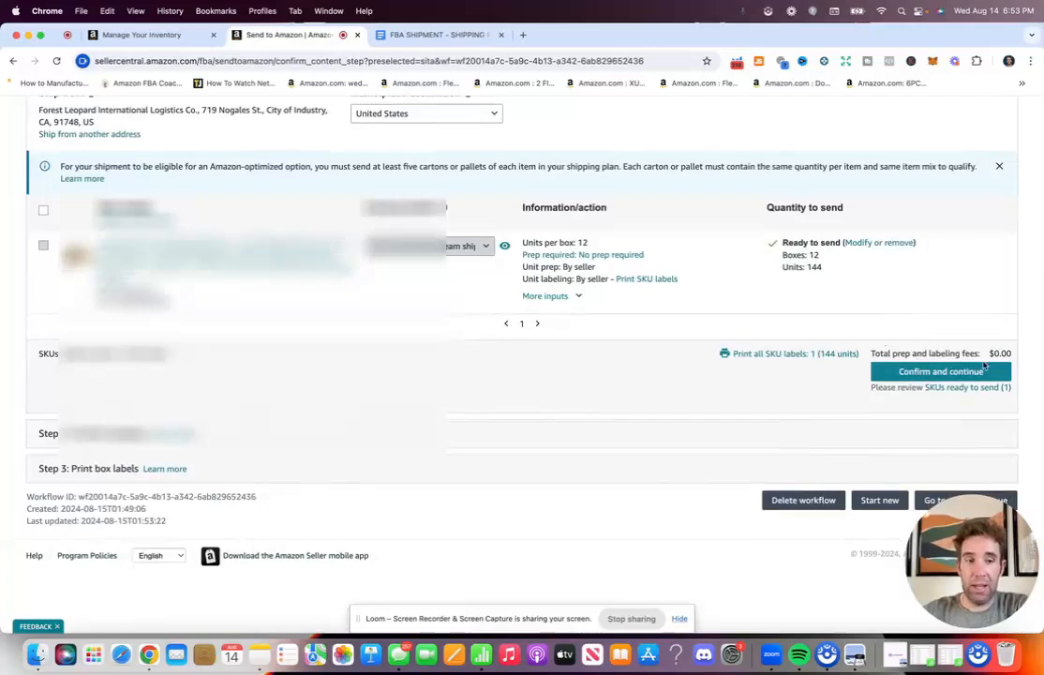
left_click(980, 372)
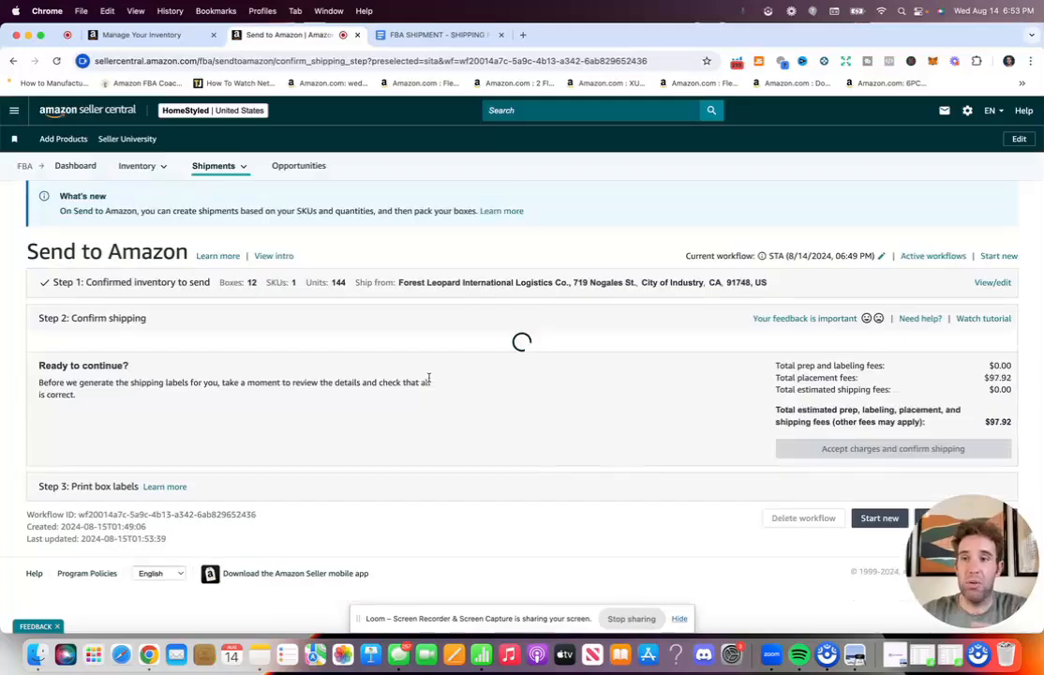
- Set the ship date for all shipments to 8/21/2024
scroll(166, 330, "down", 3)
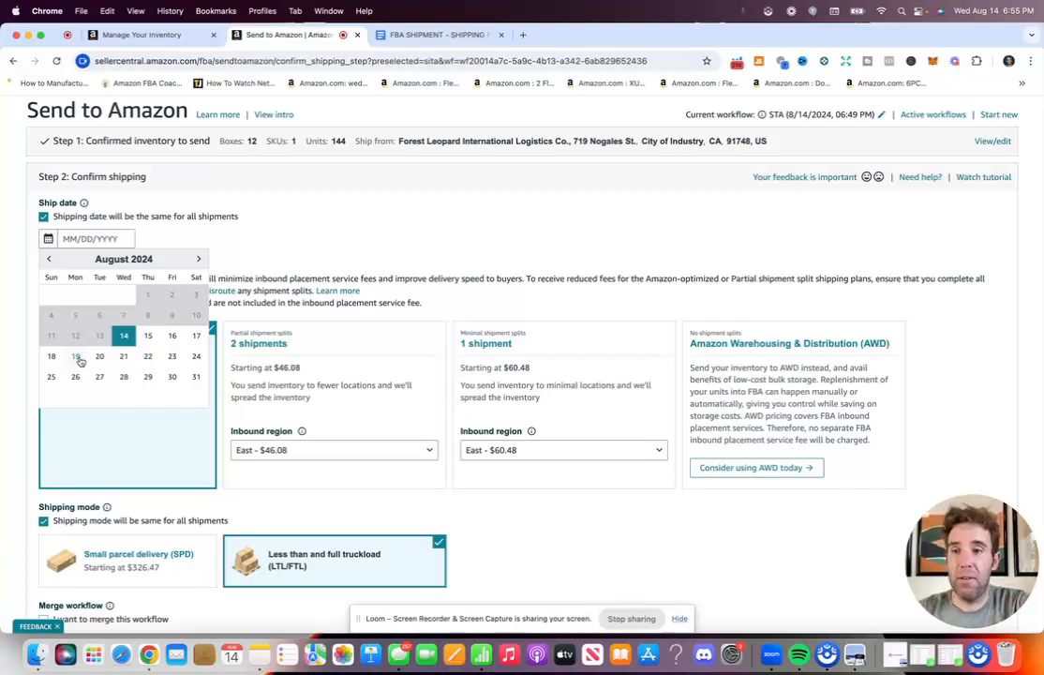
left_click(124, 357)
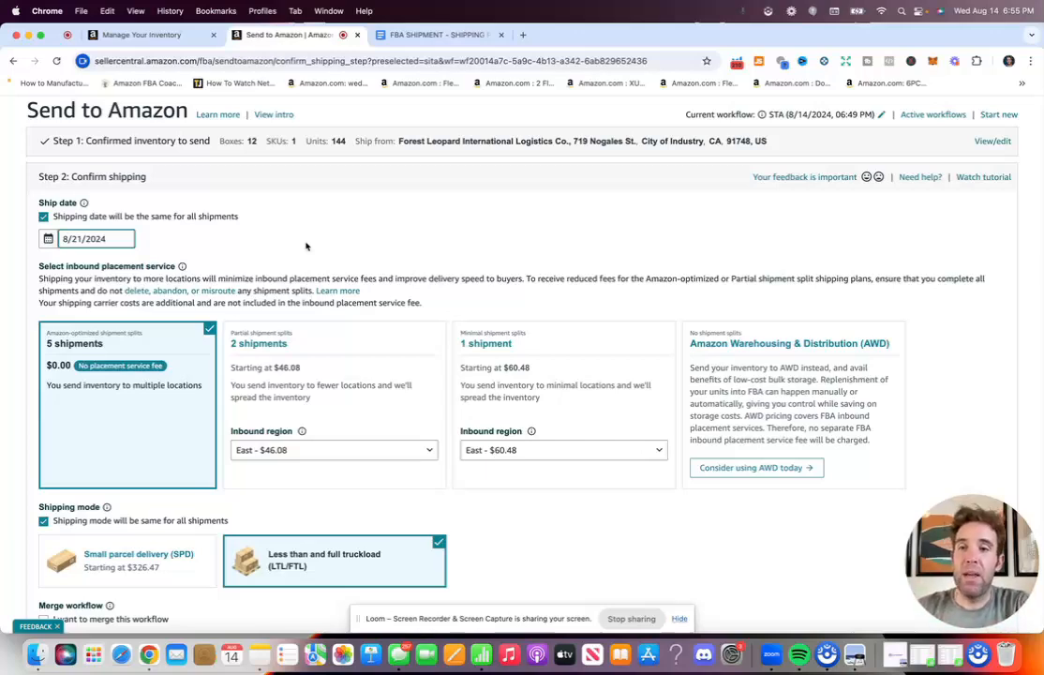
scroll(305, 246, "down", 2)
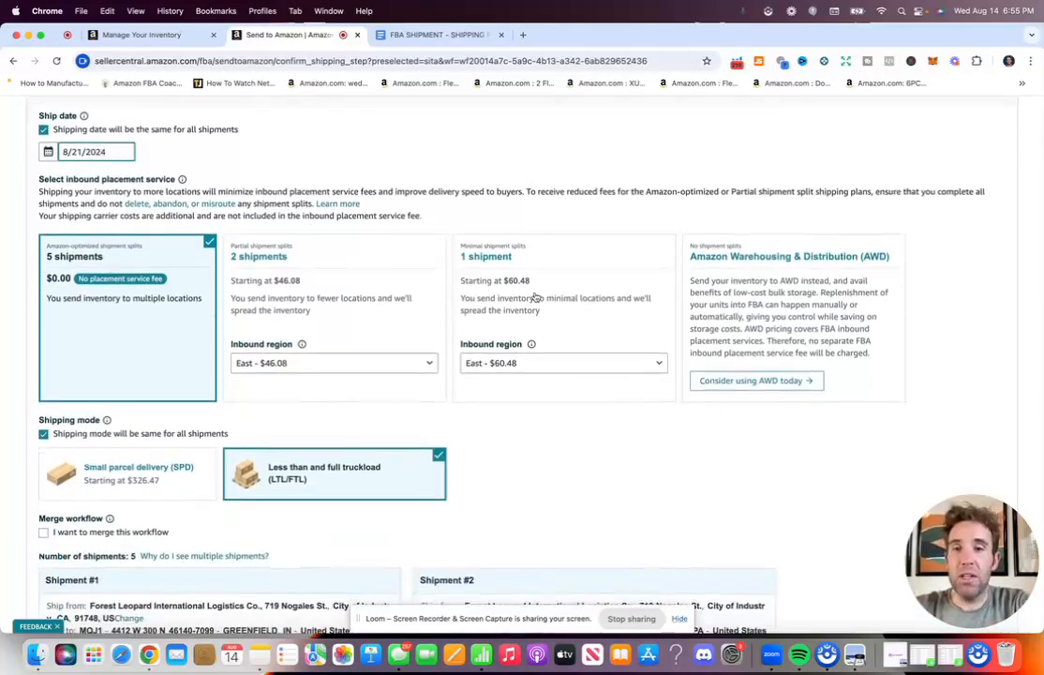
- Try the West inbound region for the minimal and partial shipment splits, and return to the Amazon-optimized split
left_click(491, 365)
left_click(497, 400)
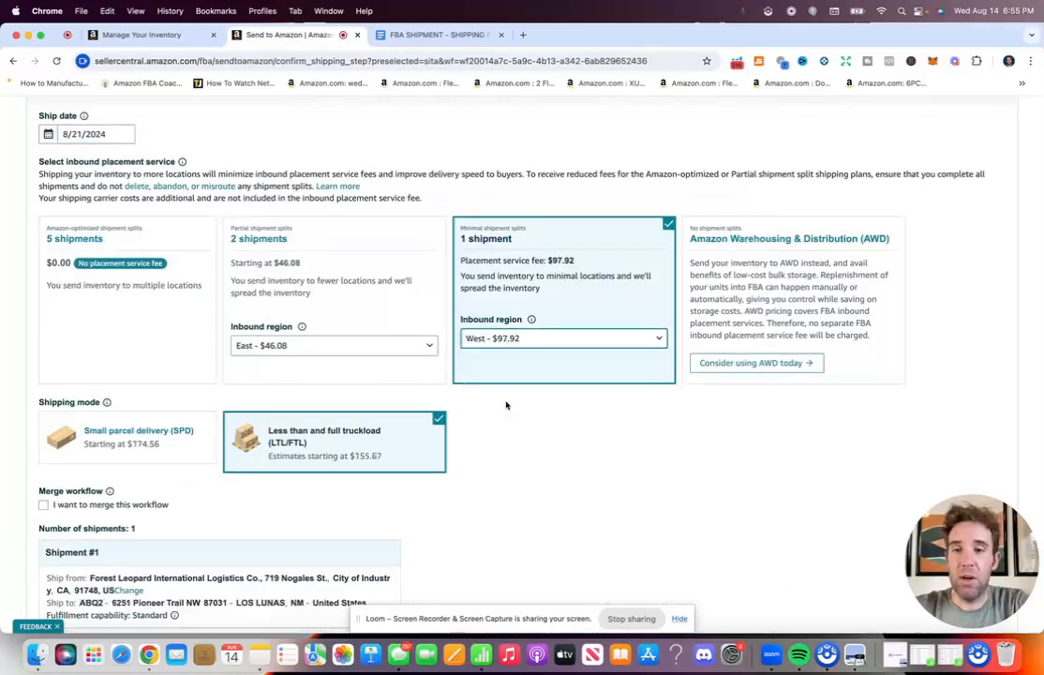
left_click(367, 348)
left_click(325, 424)
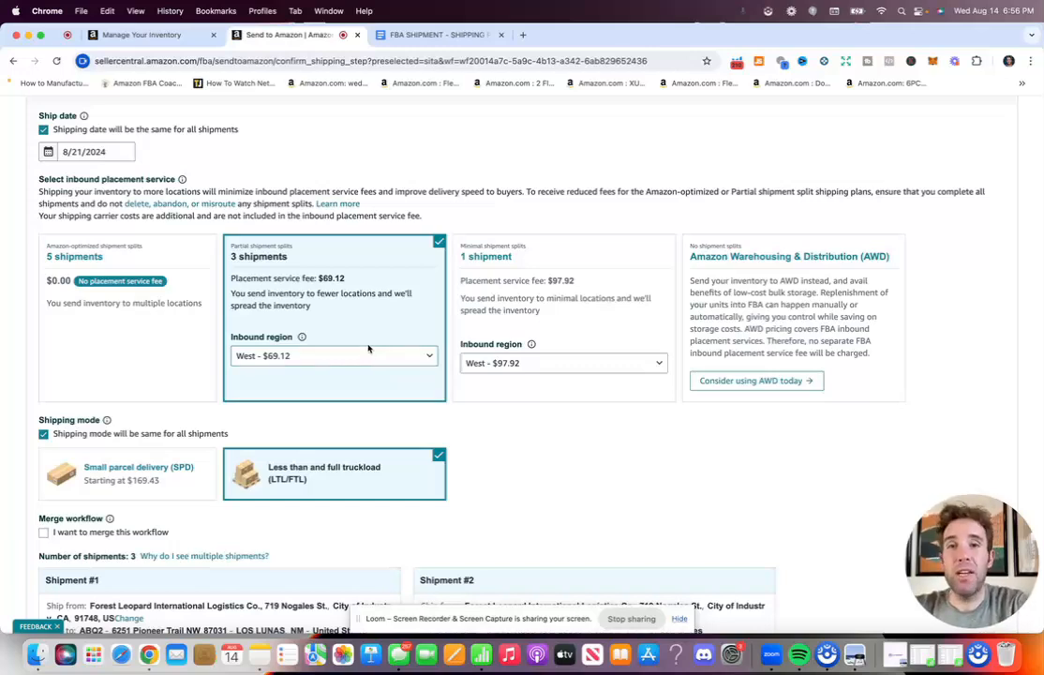
left_click(169, 258)
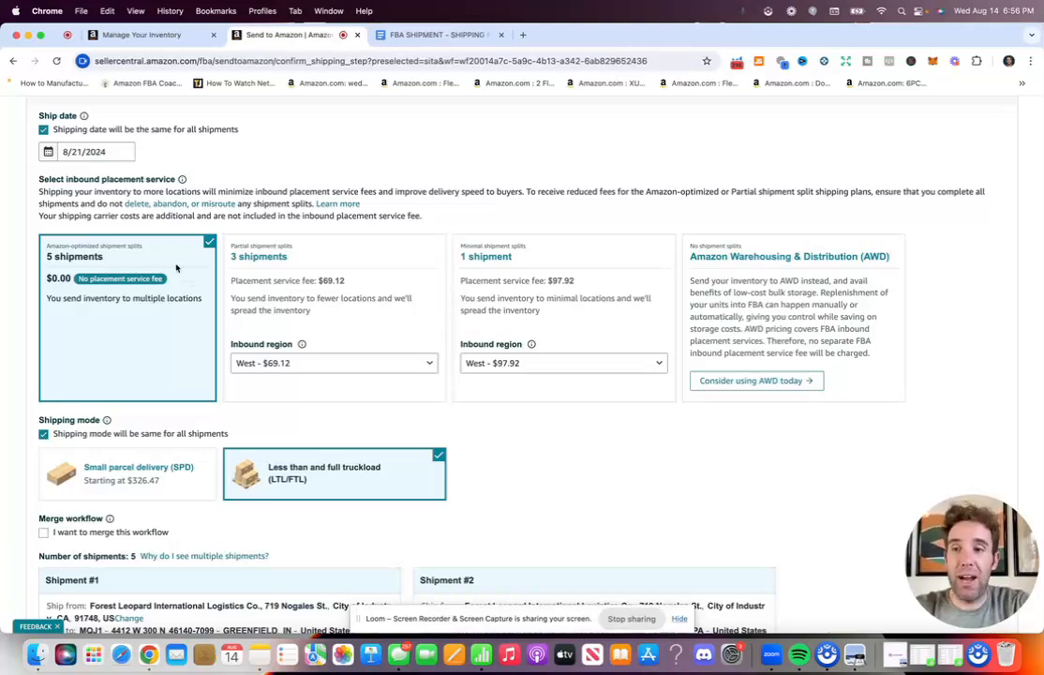
- Set the shipping mode to small parcel delivery and choose Other as the non-Amazon partnered carrier
scroll(176, 268, "down", 2)
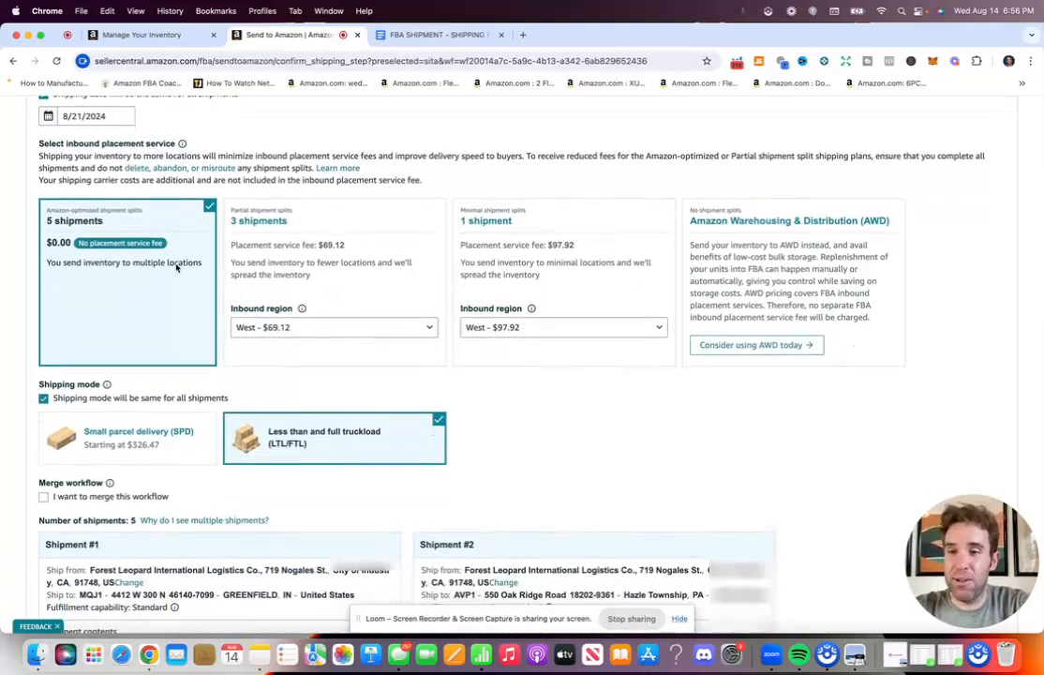
scroll(177, 268, "down", 5)
left_click(174, 268)
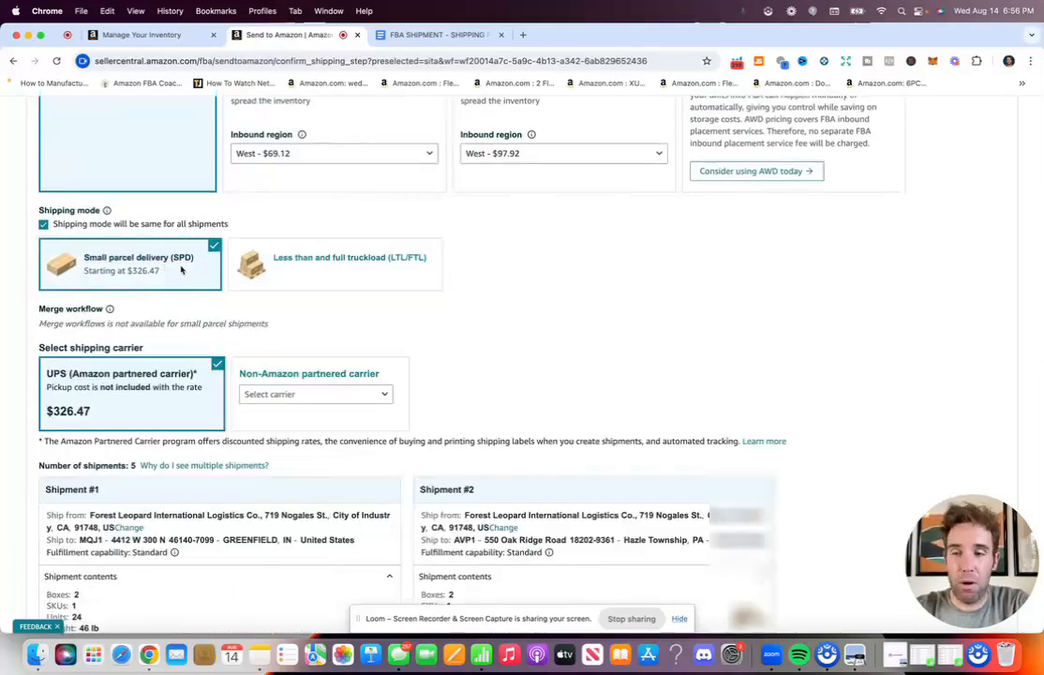
left_click(394, 367)
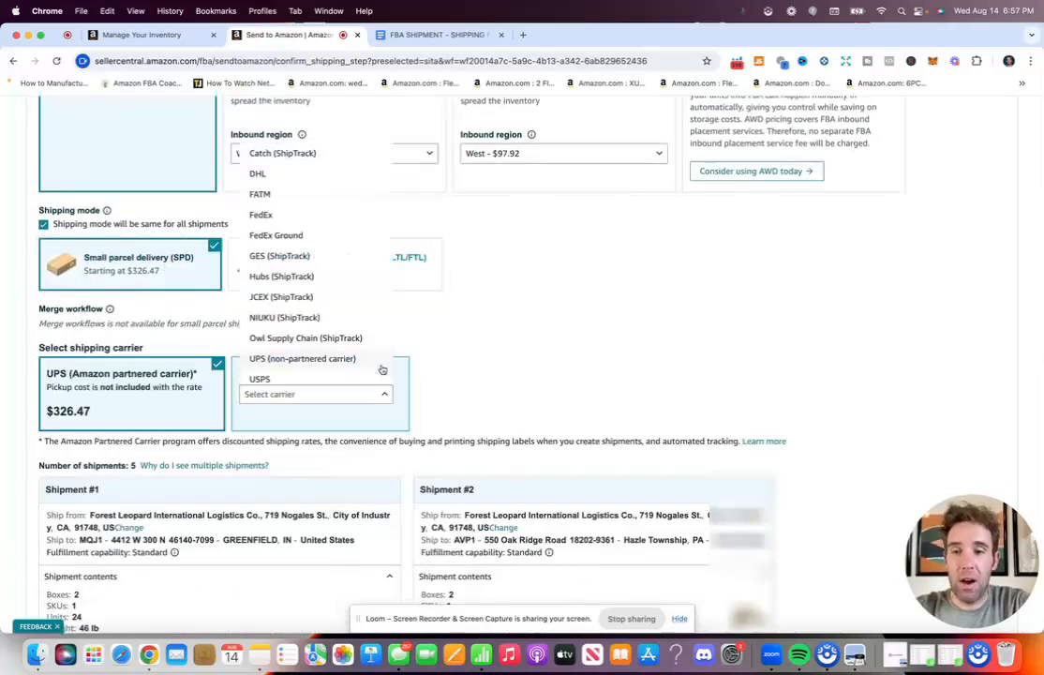
scroll(353, 373, "down", 3)
left_click(350, 373)
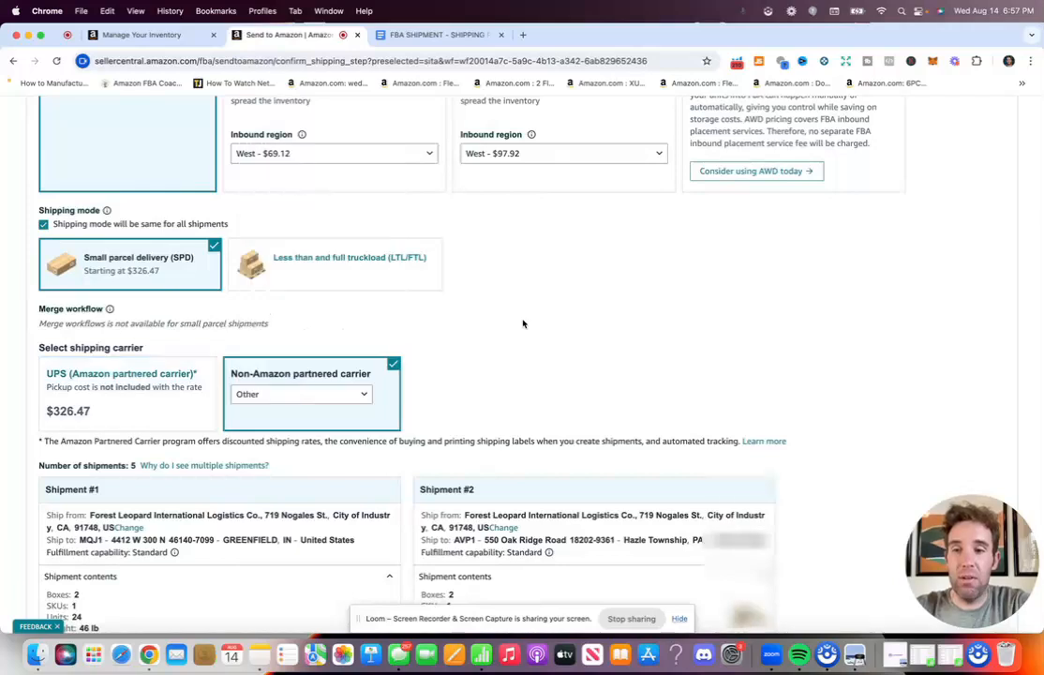
- Review the destination states, box counts and unit counts of all the shipments in the split
scroll(523, 323, "down", 8)
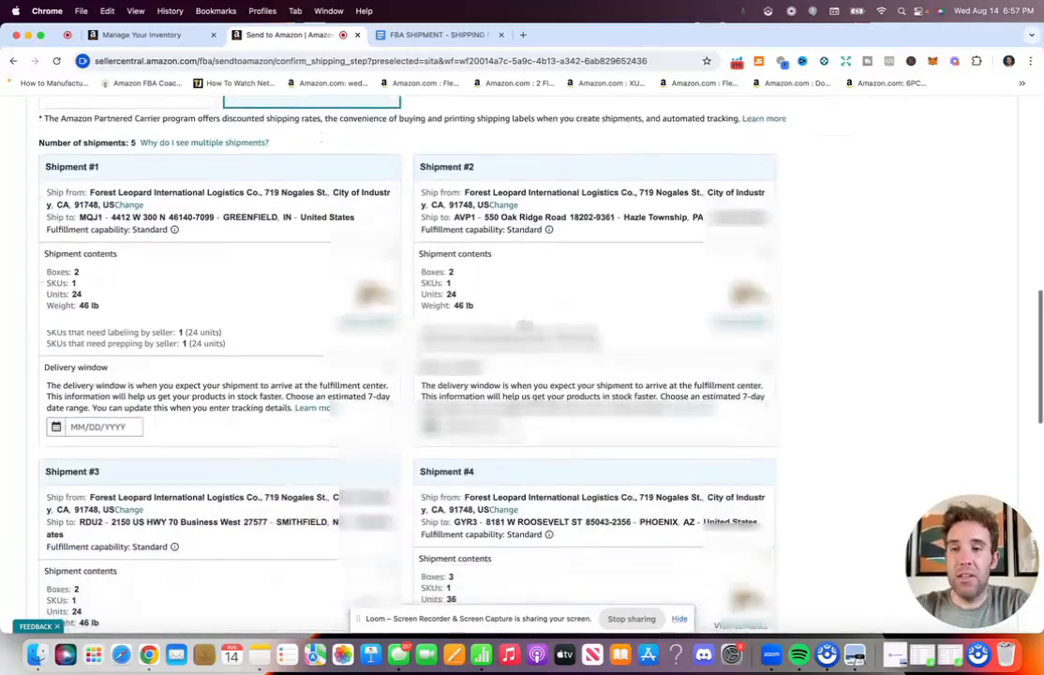
scroll(525, 324, "down", 1)
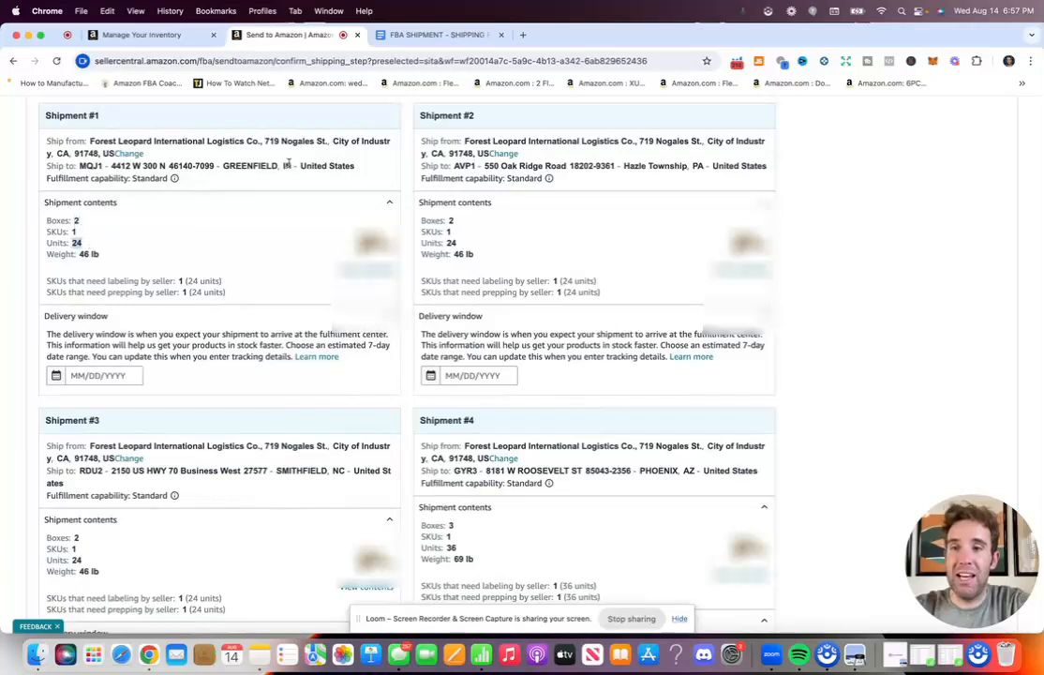
double_click(698, 166)
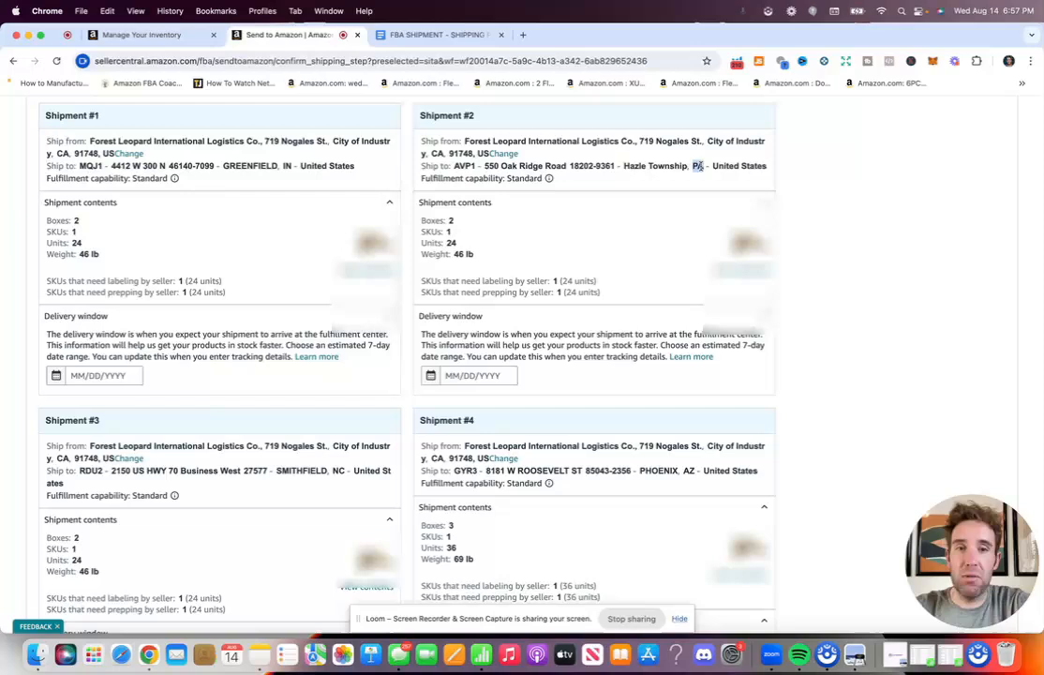
double_click(339, 470)
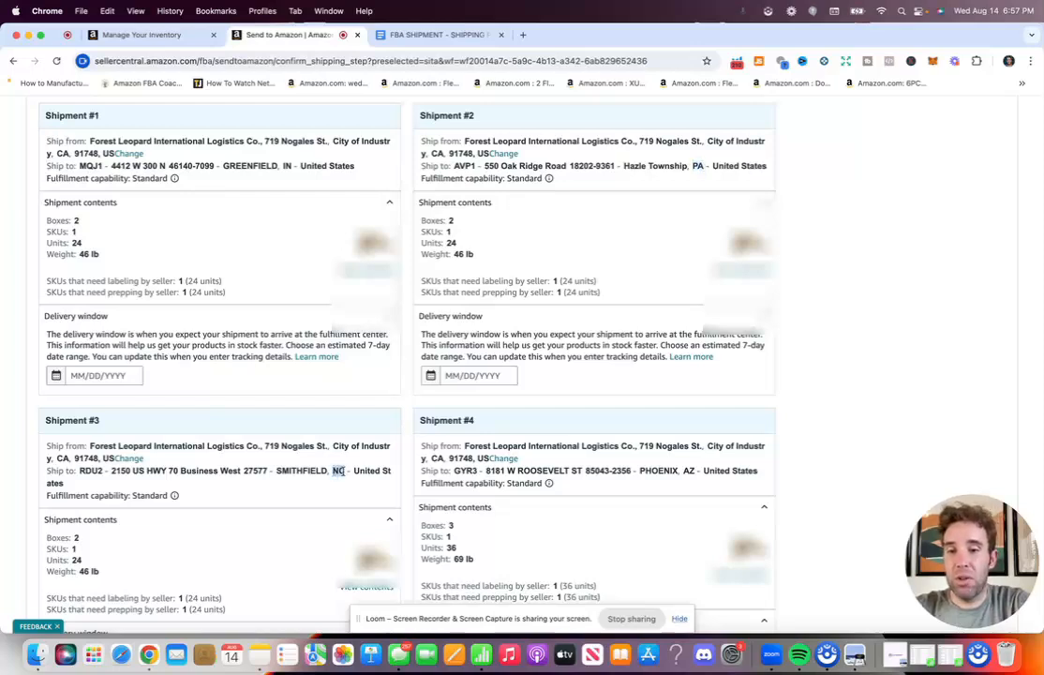
double_click(692, 471)
scroll(656, 494, "down", 5)
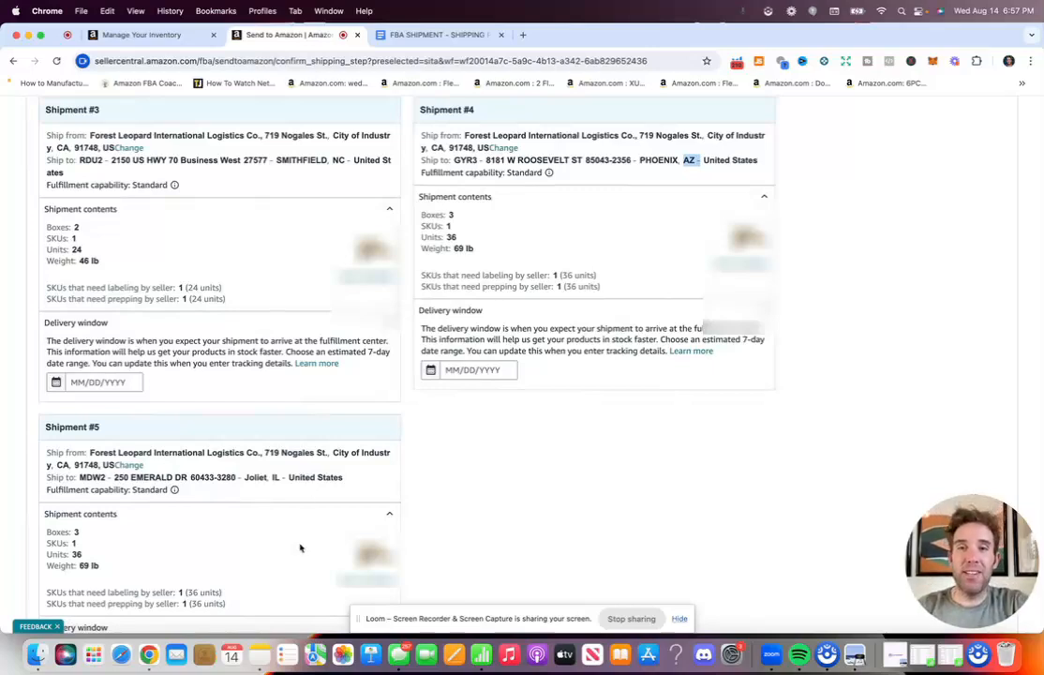
scroll(402, 464, "up", 3)
scroll(403, 466, "up", 4)
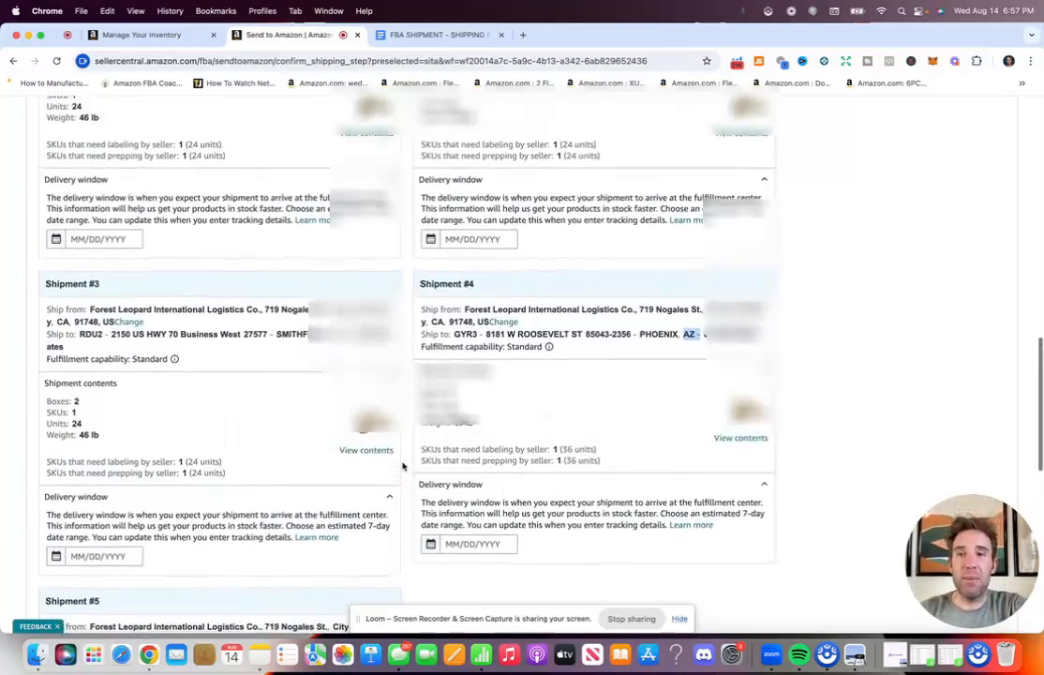
scroll(304, 328, "up", 1)
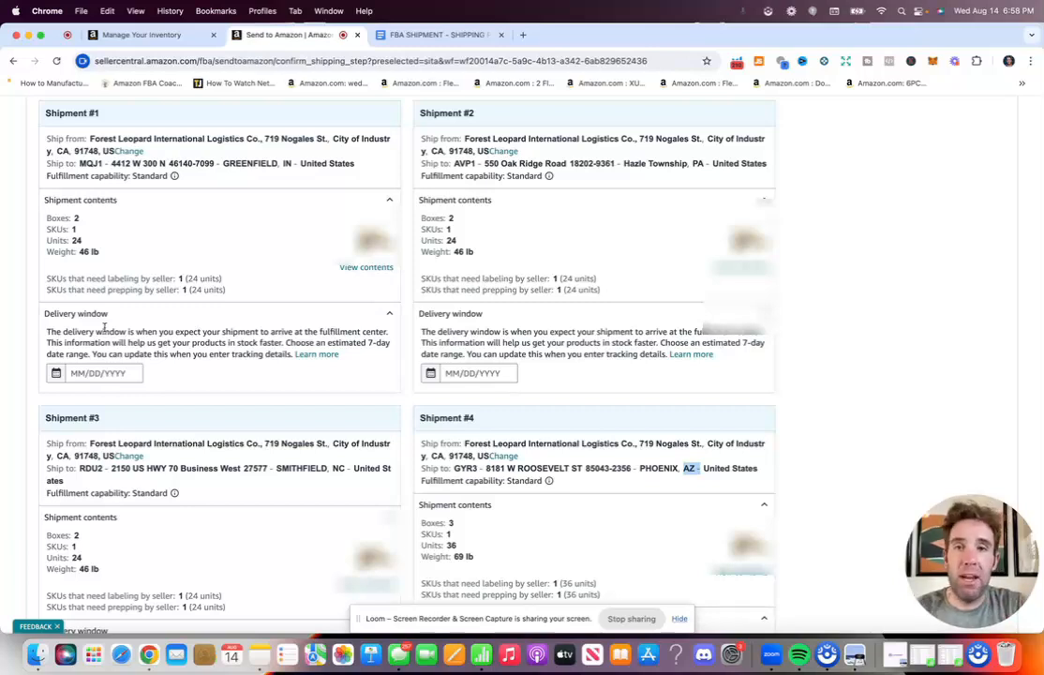
- Set the delivery window of Shipment #1 to start on 08/21/2024
left_click(58, 373)
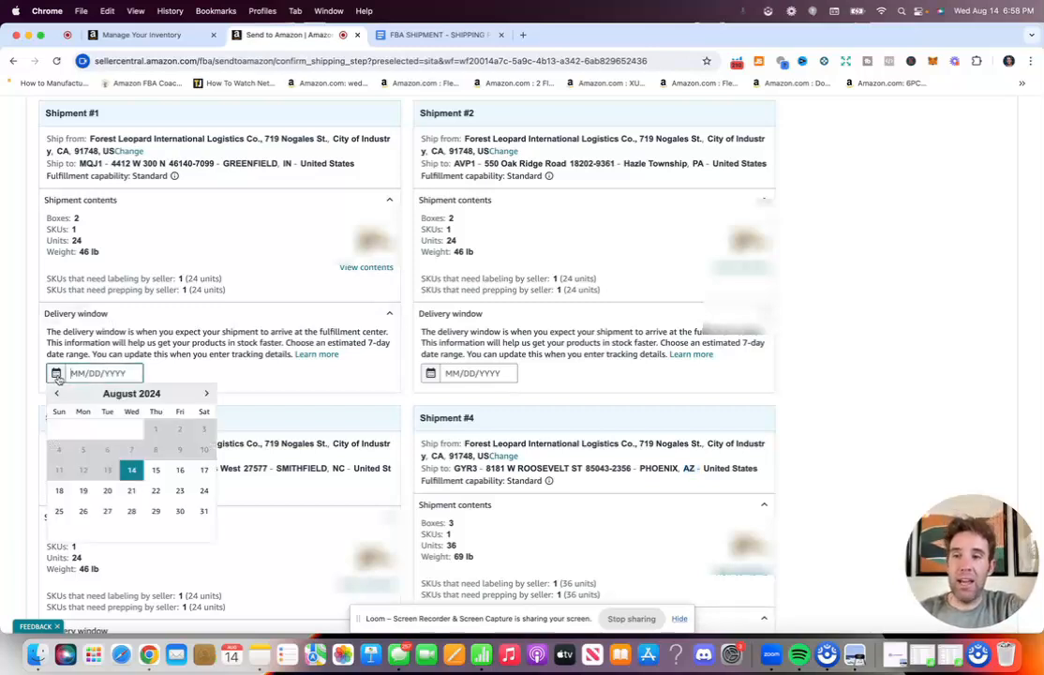
scroll(200, 358, "down", 3)
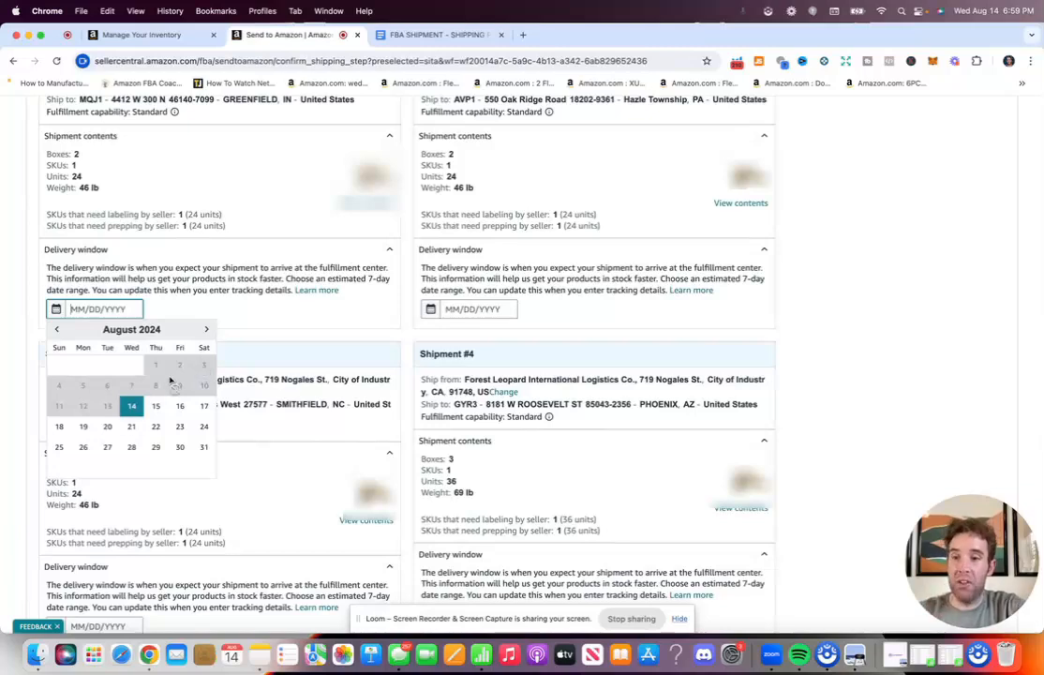
left_click(131, 429)
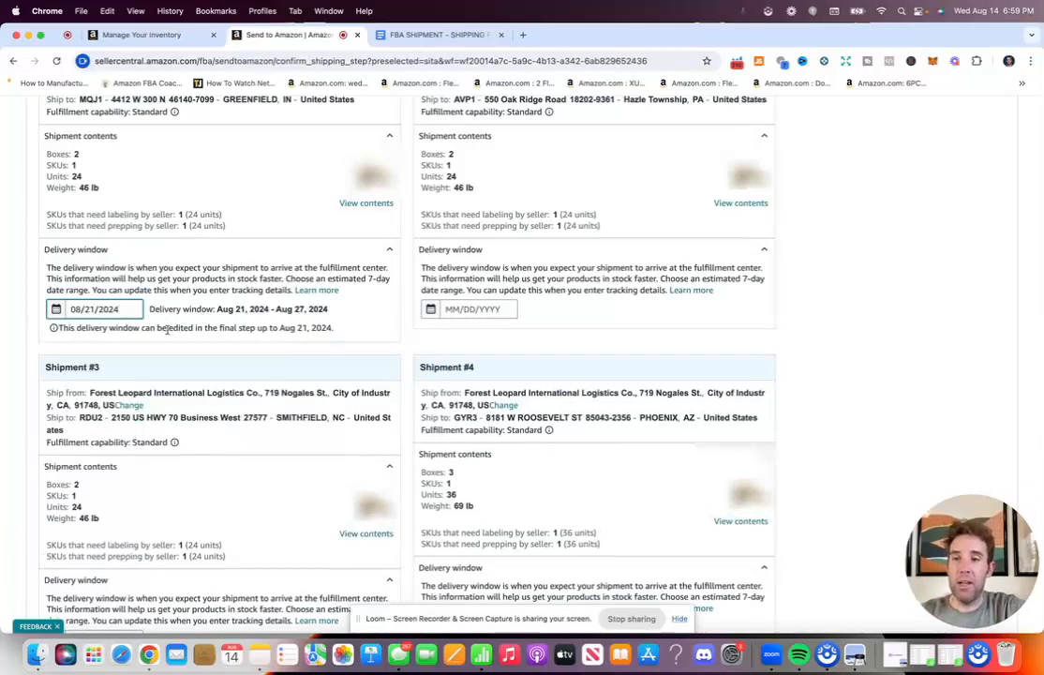
- Set the delivery windows of Shipment #1 and Shipment #2 to start on 09/11/2024
left_click(56, 310)
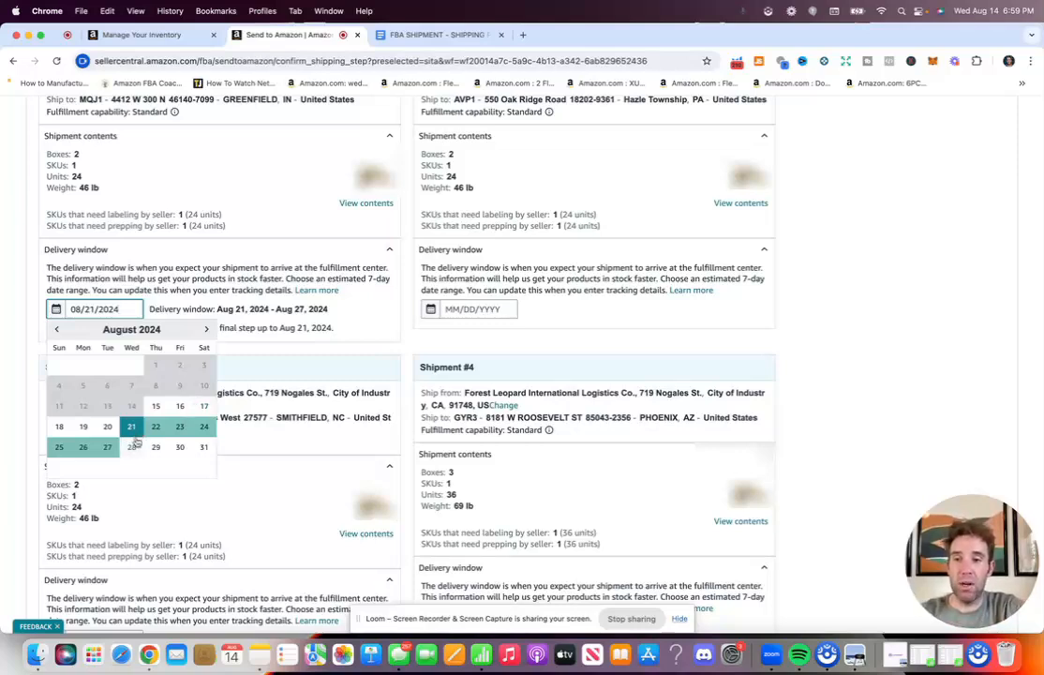
left_click(206, 331)
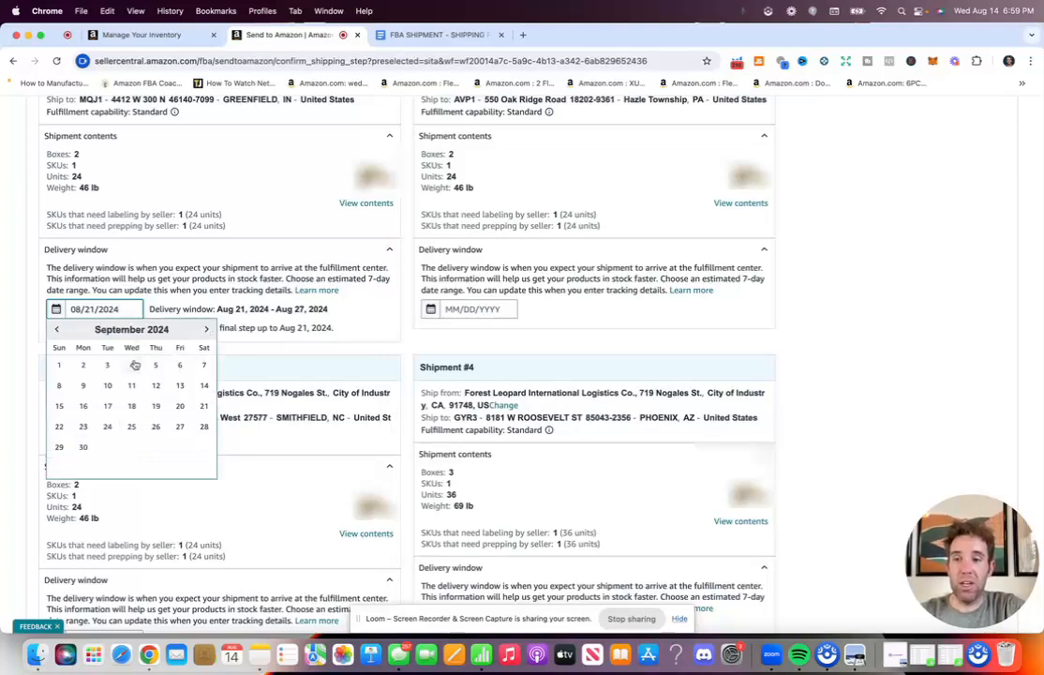
left_click(133, 385)
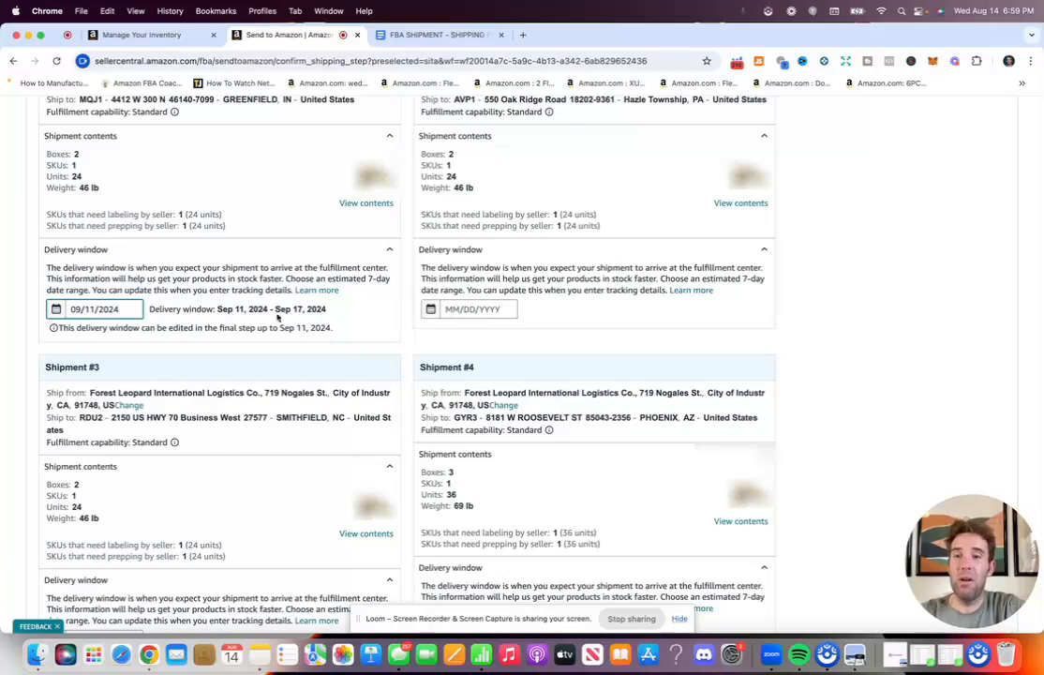
left_click(433, 309)
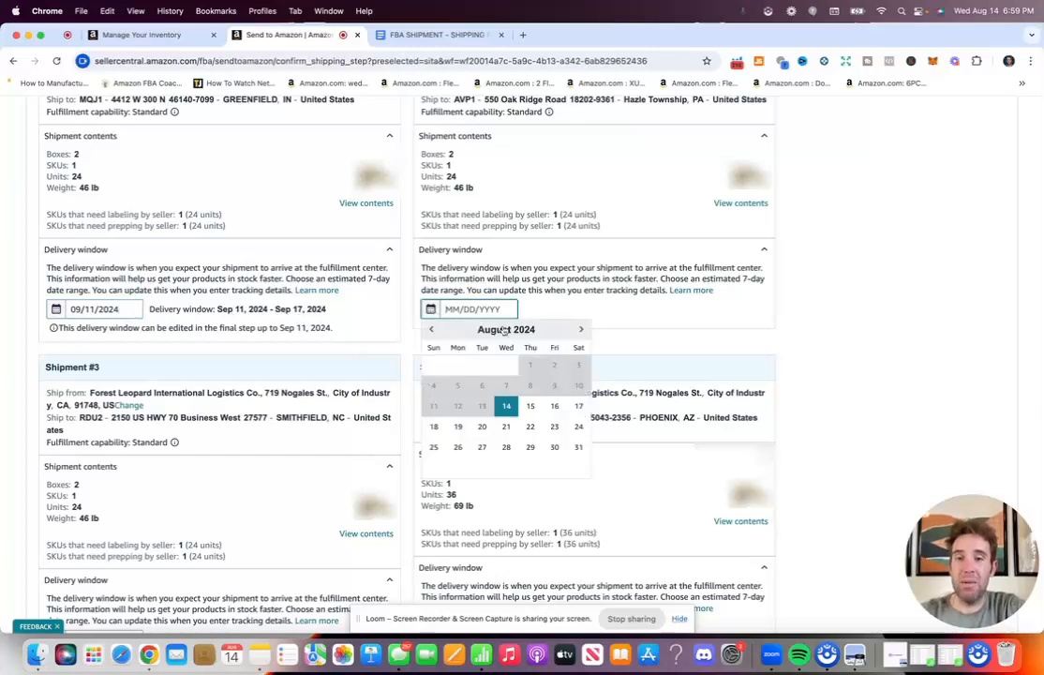
left_click(582, 329)
left_click(516, 390)
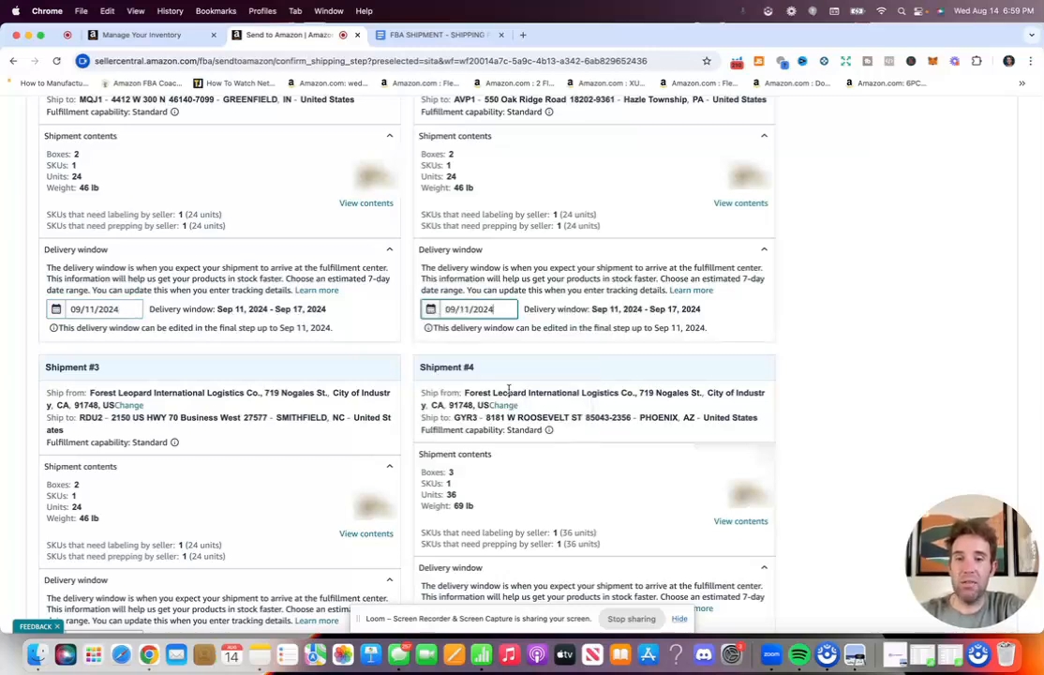
- Set the delivery windows of Shipment #3 and Shipment #4 to start on 09/11/2024
scroll(519, 395, "down", 2)
scroll(56, 412, "down", 2)
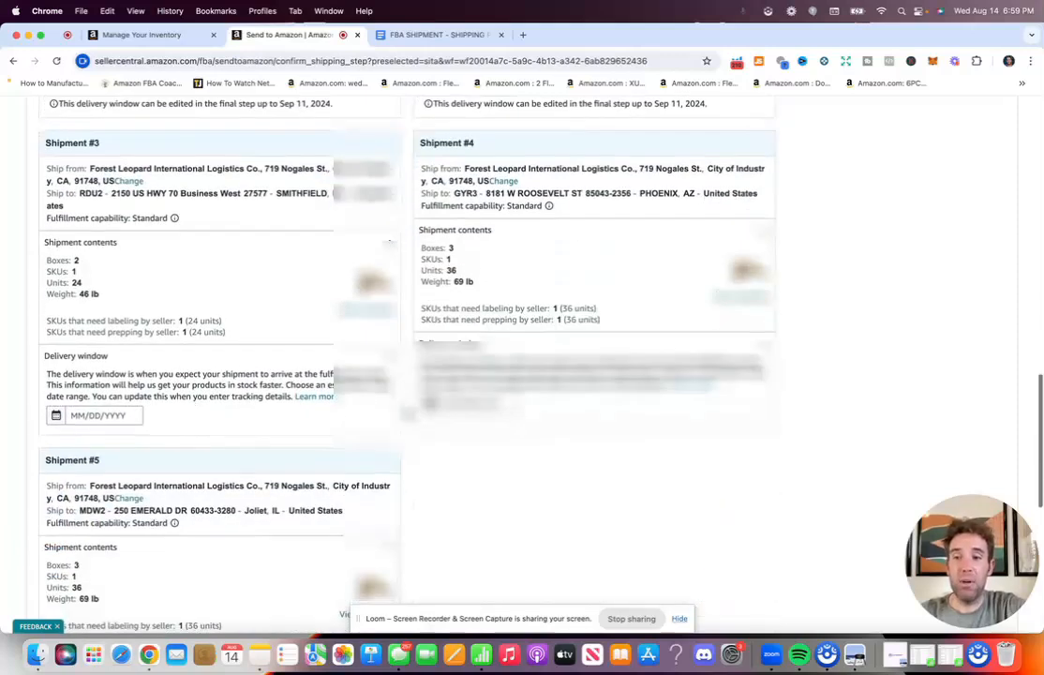
left_click(57, 413)
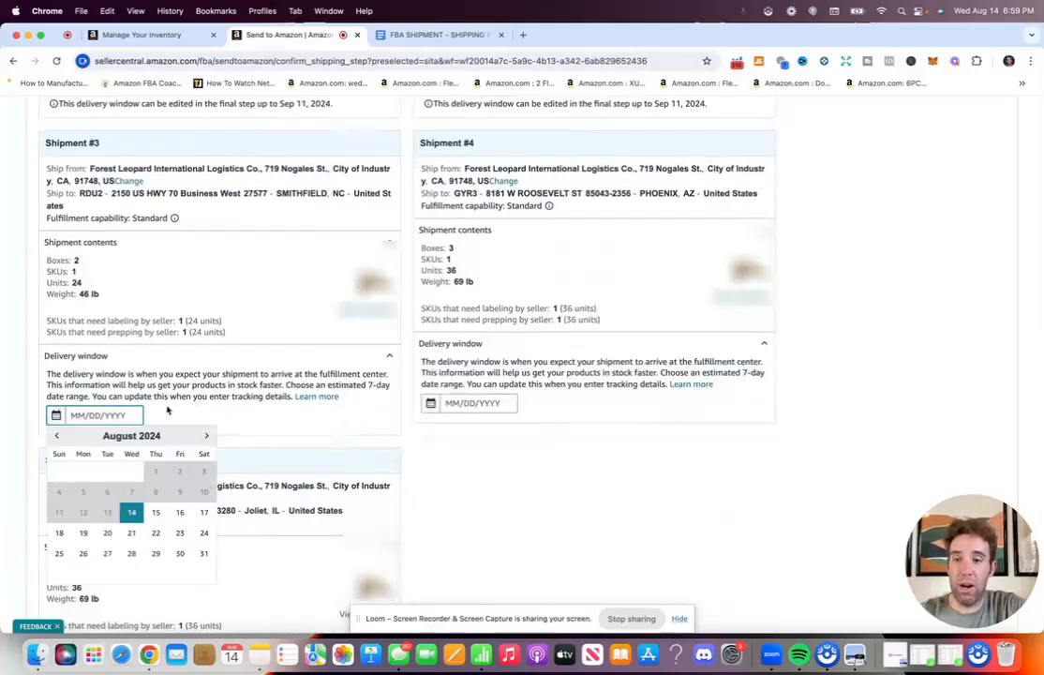
left_click(206, 437)
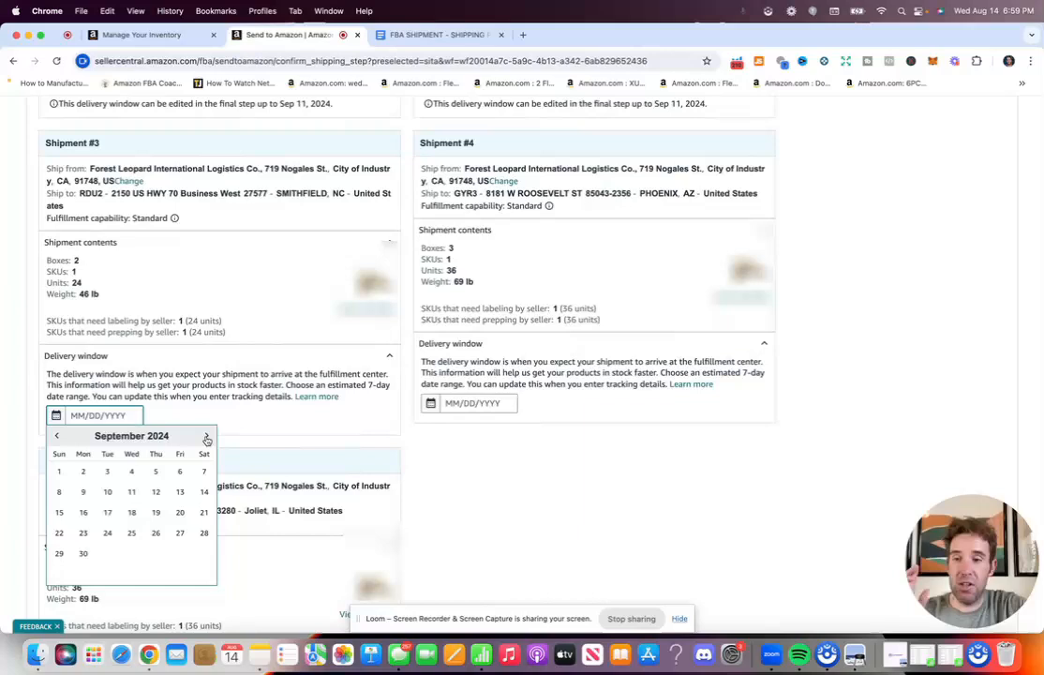
left_click(131, 491)
left_click(439, 406)
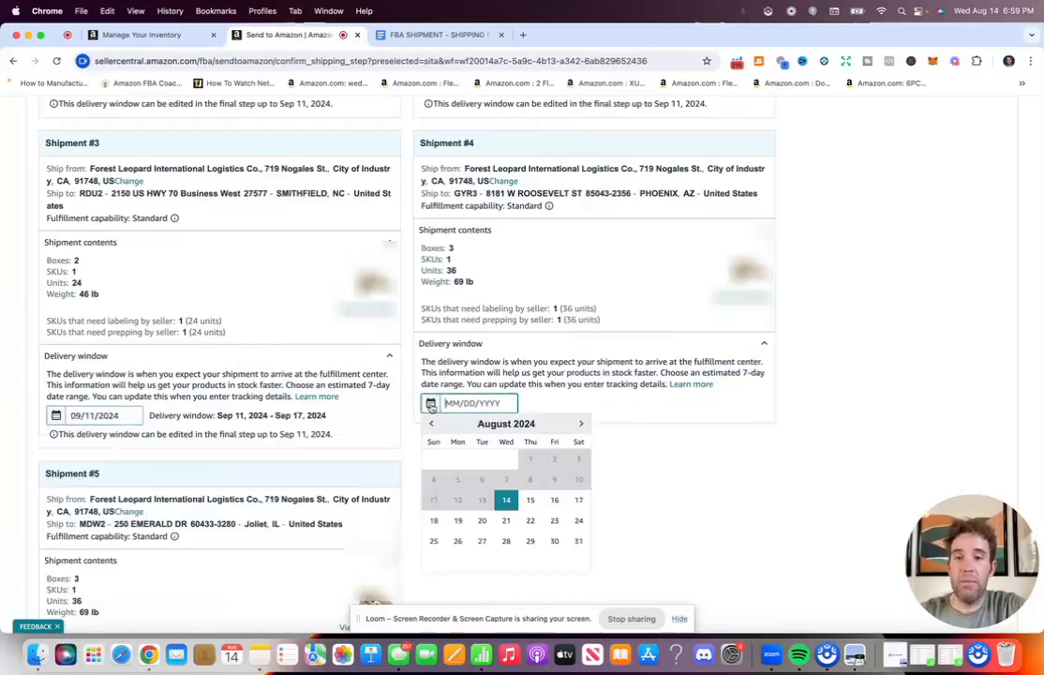
left_click(582, 423)
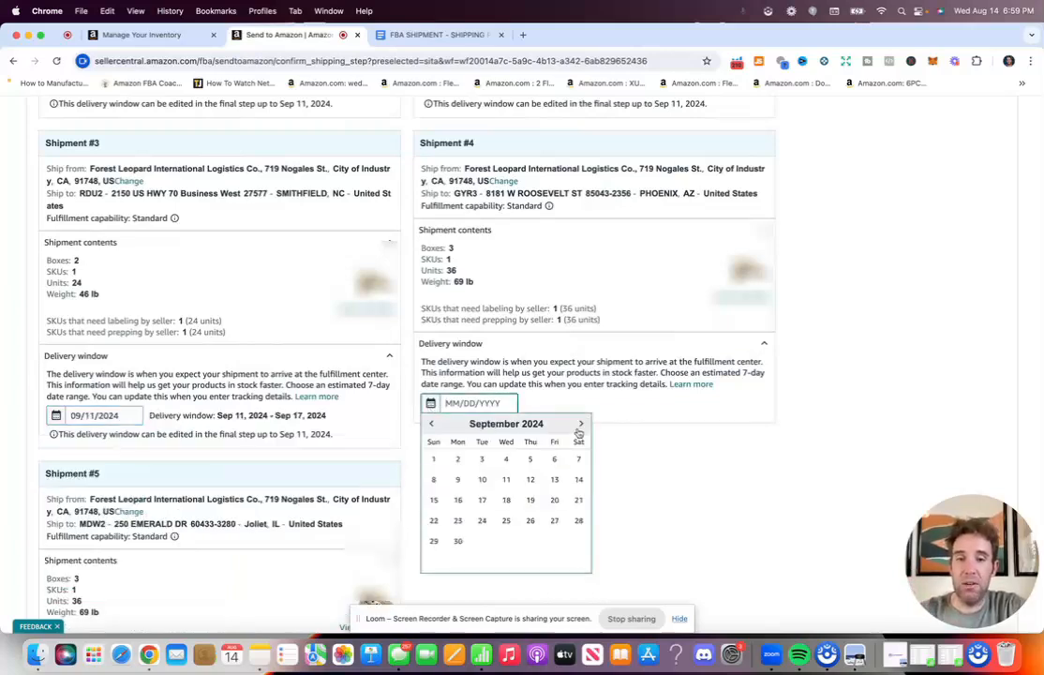
left_click(506, 480)
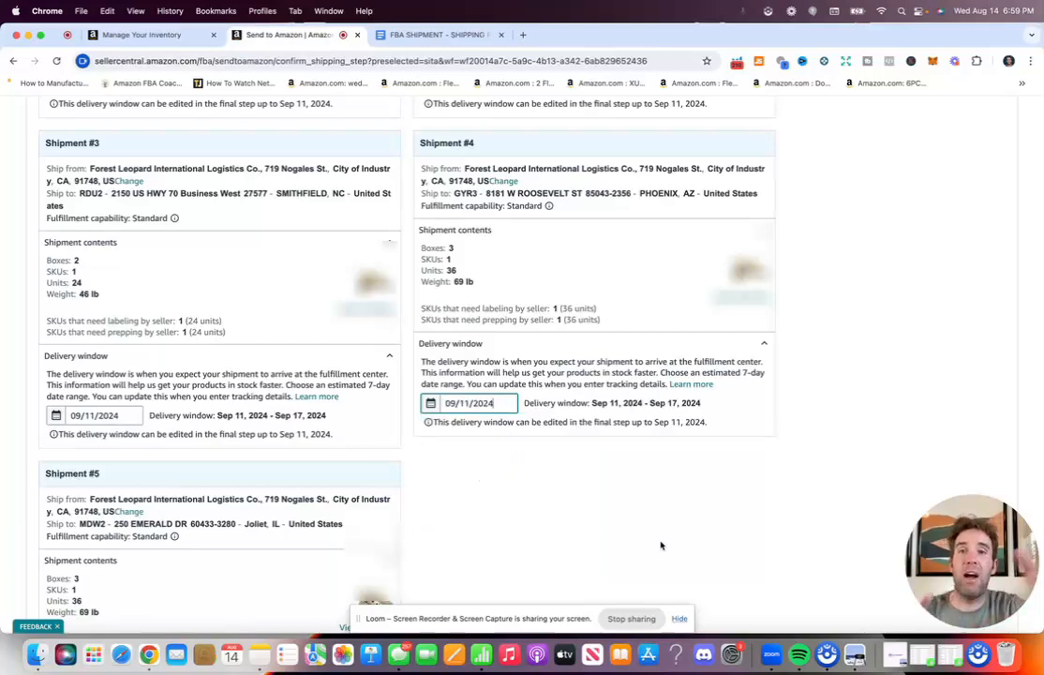
- Set the delivery window of Shipment #5 to start on 09/11/2024
scroll(661, 545, "down", 3)
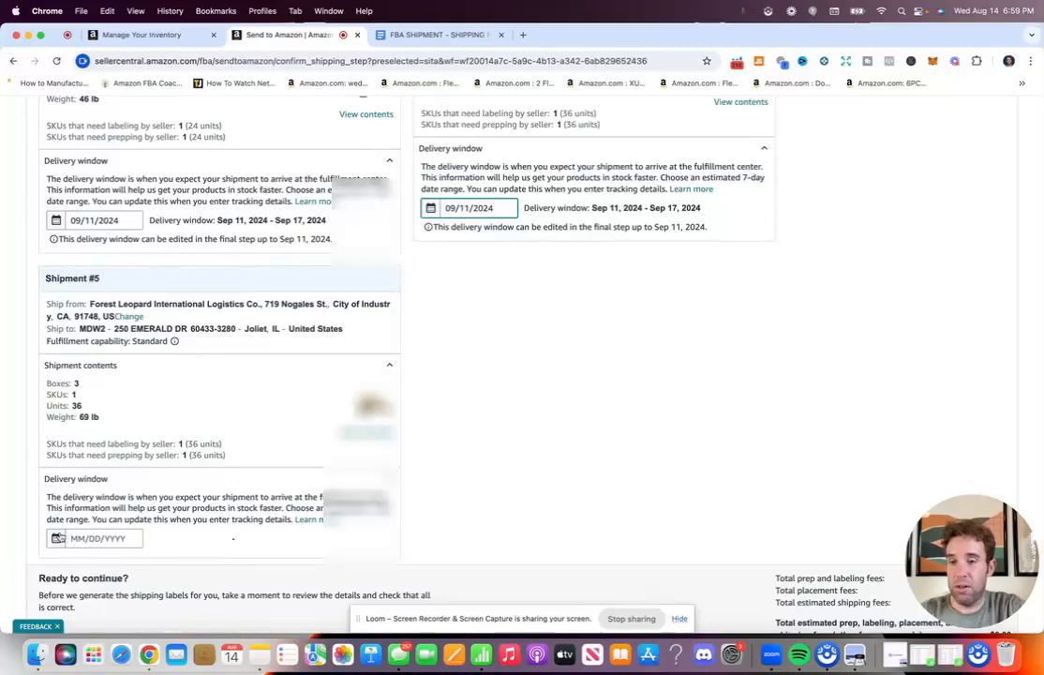
left_click(58, 538)
scroll(141, 525, "down", 2)
left_click(207, 470)
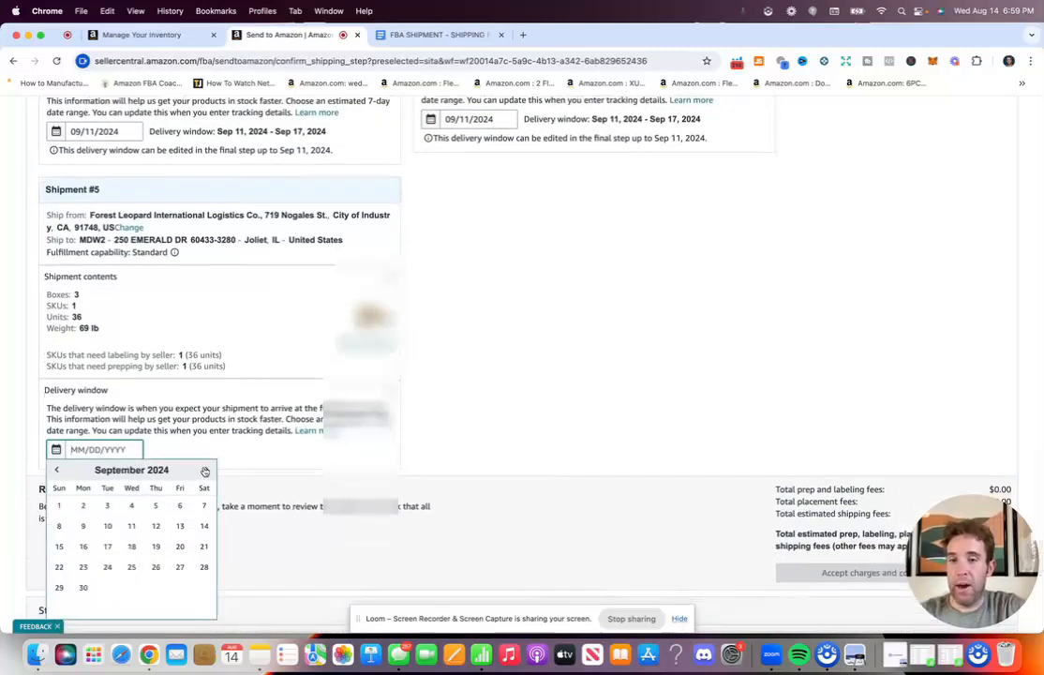
left_click(132, 526)
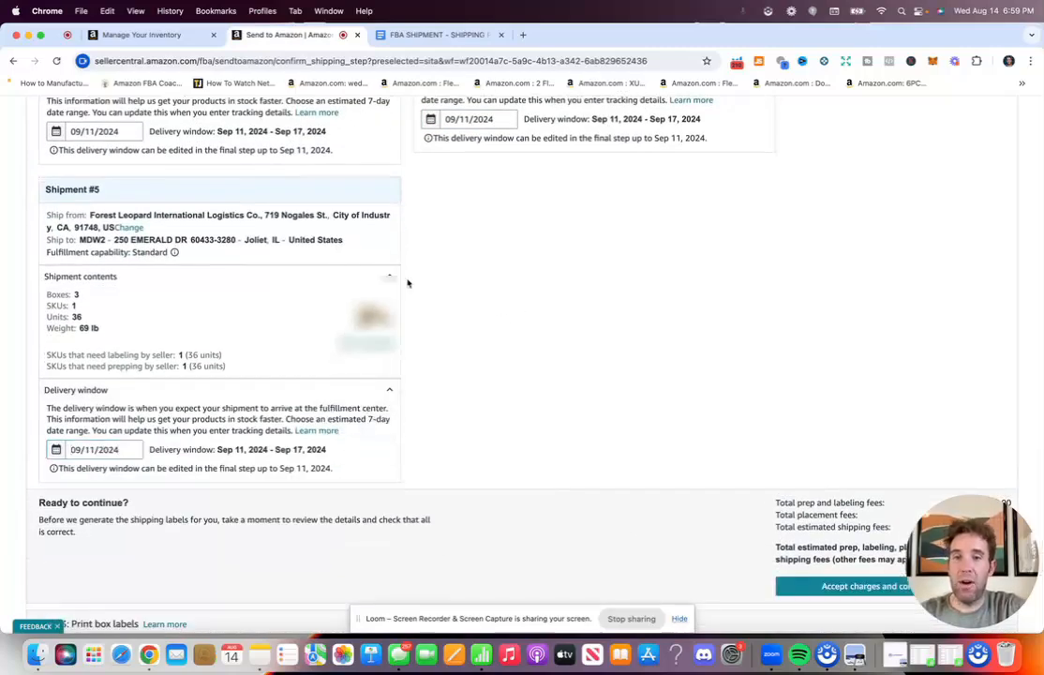
- Check the completed shipment details and fees, and accept the charges to confirm shipping
scroll(417, 276, "up", 3)
scroll(421, 274, "up", 5)
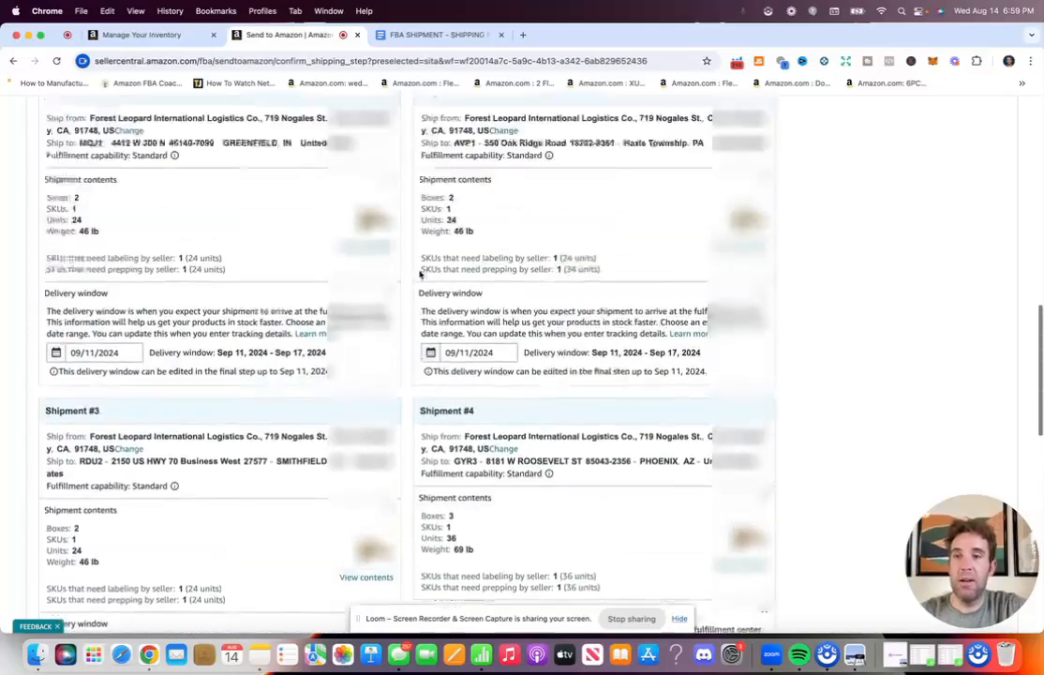
scroll(421, 274, "down", 10)
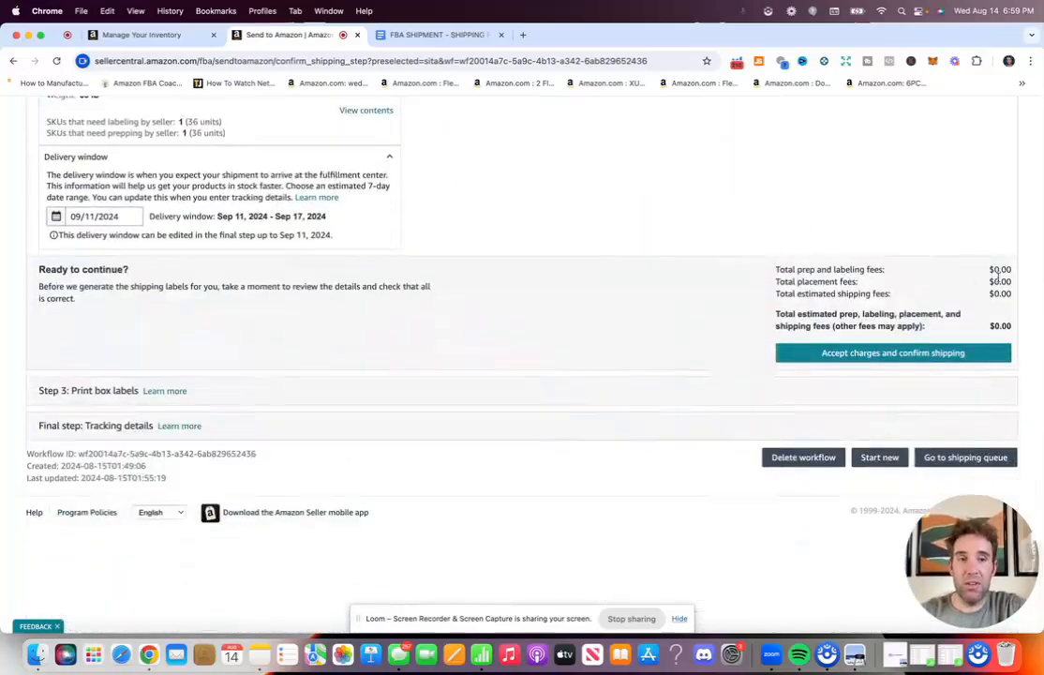
left_click(894, 356)
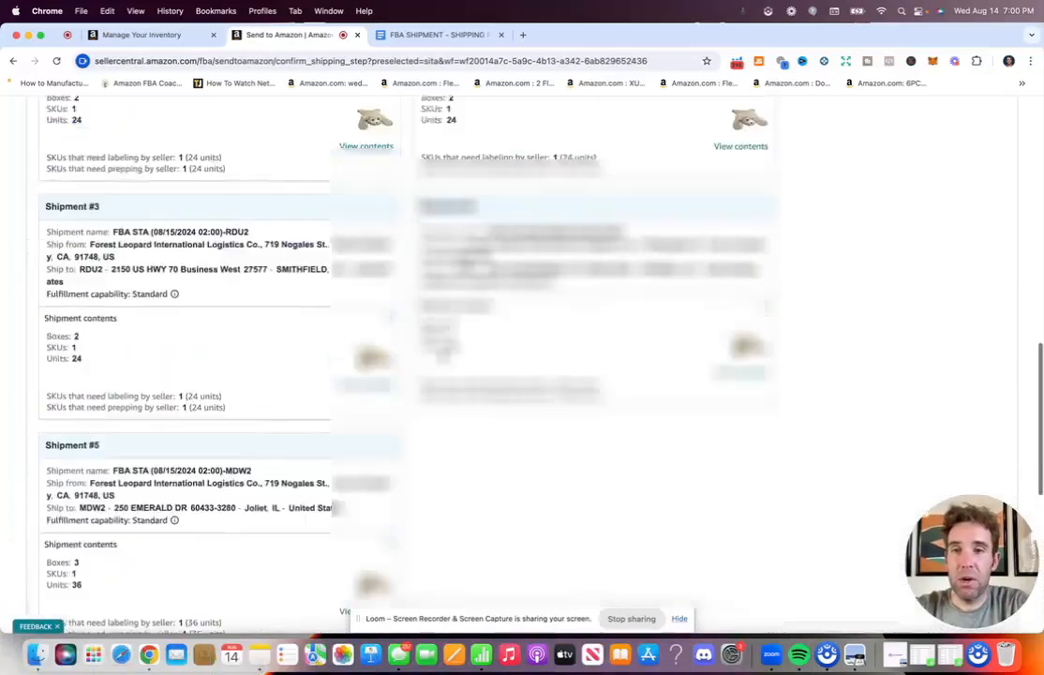
scroll(445, 356, "up", 5)
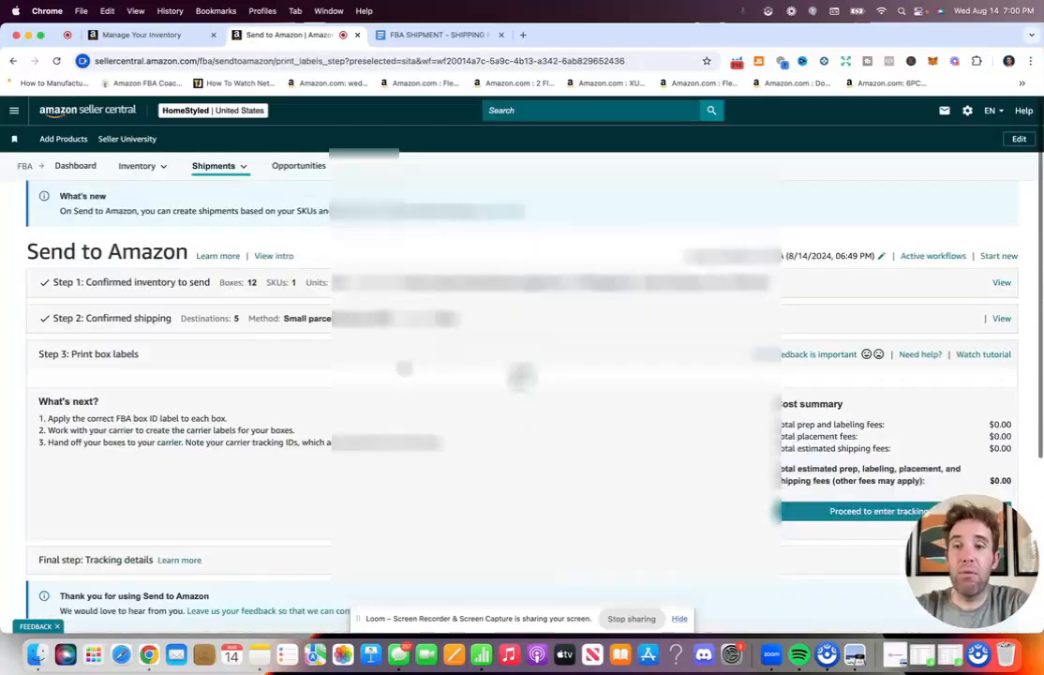
- Generate the box labels for Shipment #1 in the 3-1/3" X 4" (US Letter) format
scroll(450, 370, "down", 5)
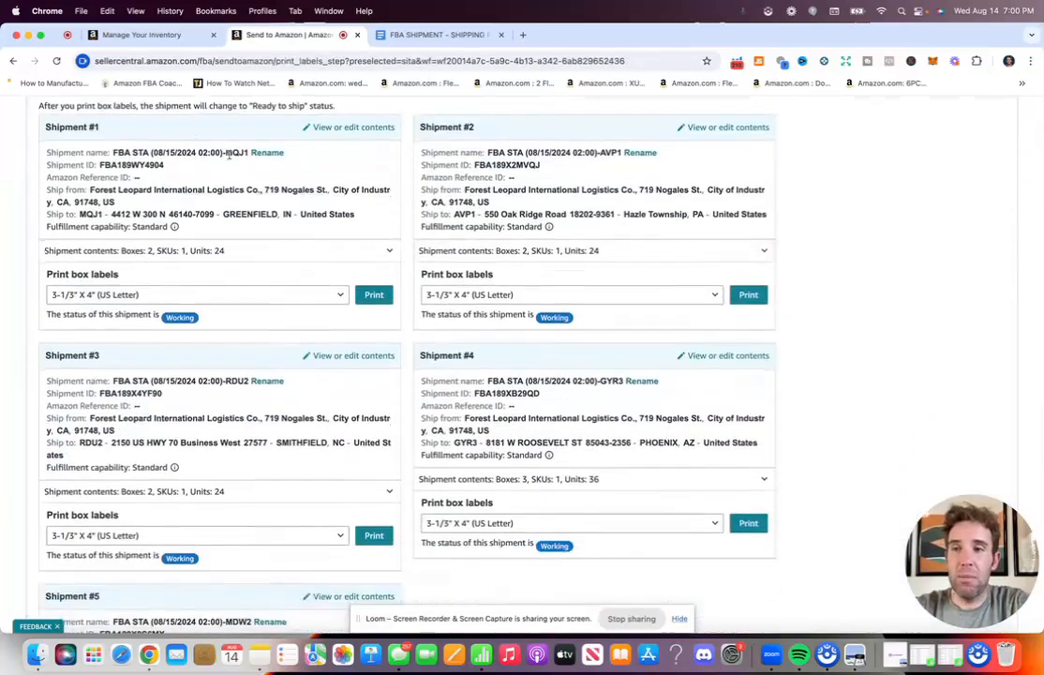
left_click(376, 296)
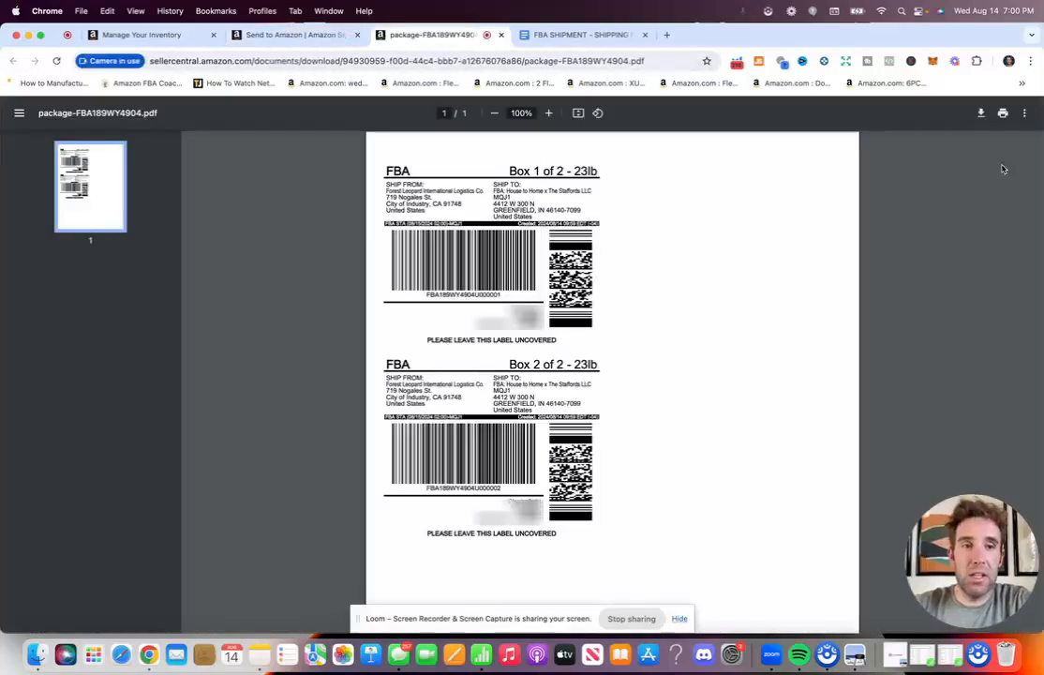
left_click(982, 113)
type("FBA Box Labe")
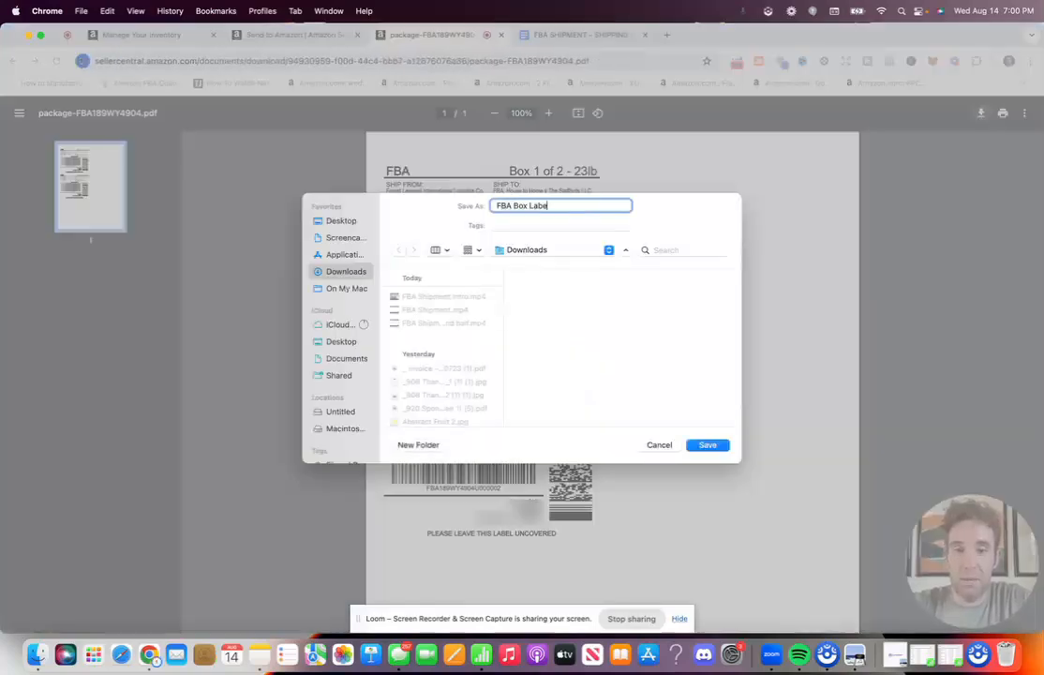
type("ls 2")
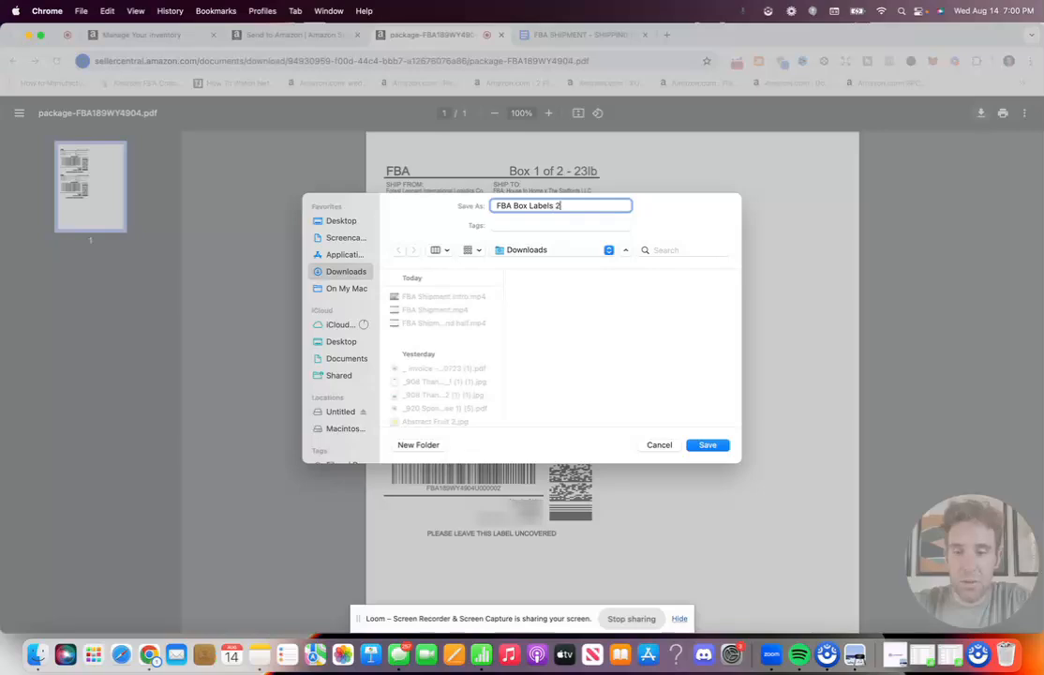
type(" boxes to")
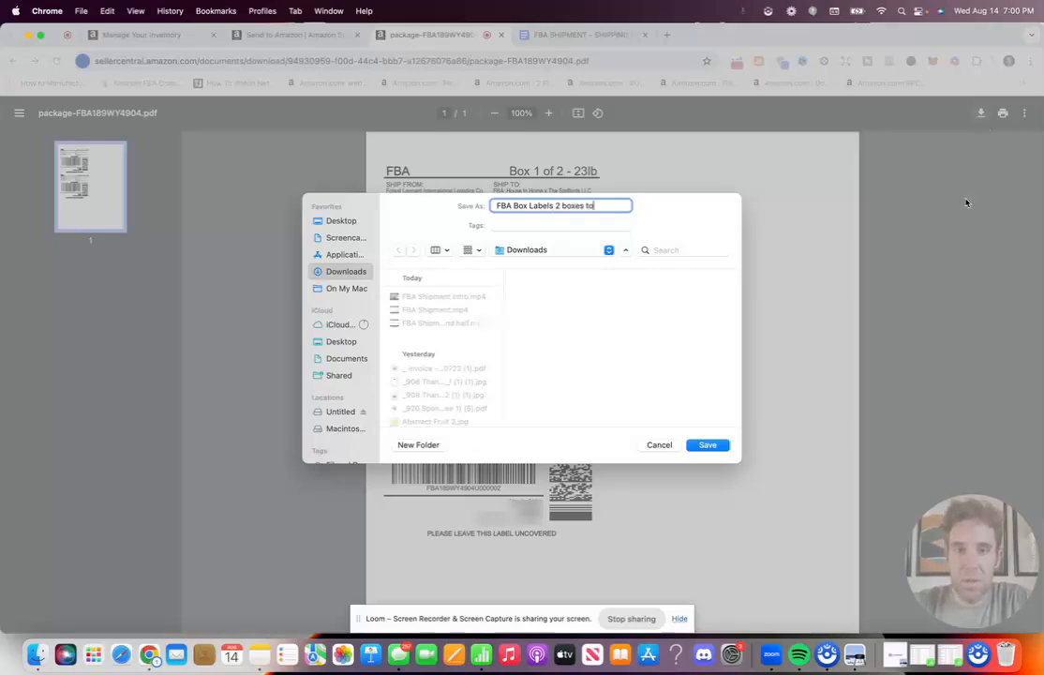
left_click(659, 445)
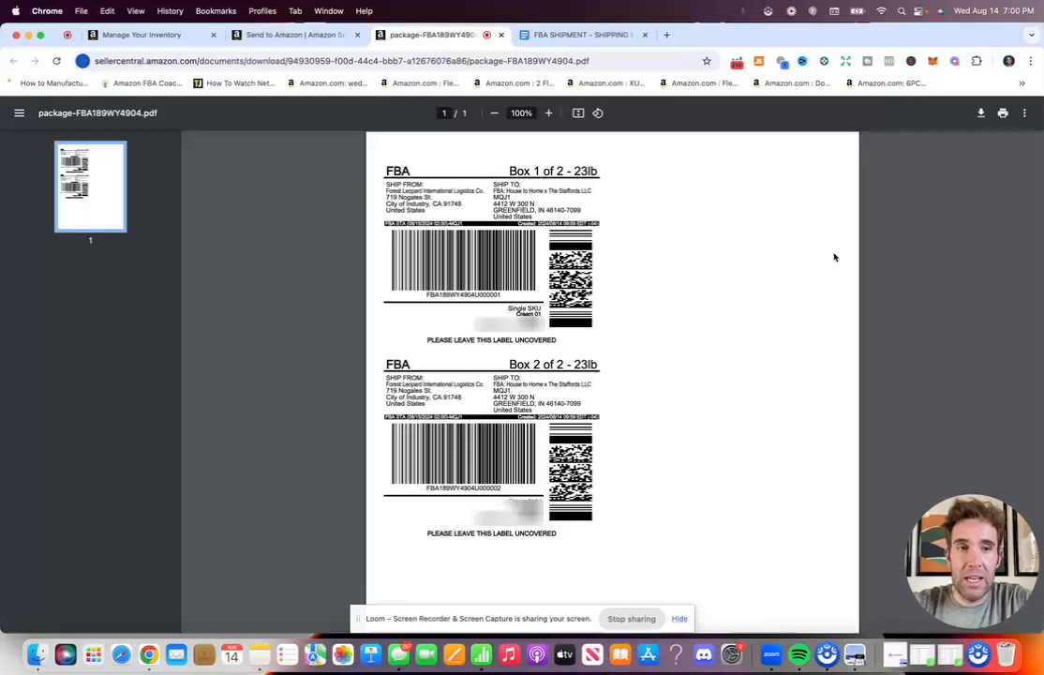
- Download the Shipment #1 label PDF to Downloads as "FBA Box Labels 2 boxes IN"
left_click(981, 115)
type("FBA Box Labels 2 boxes IN")
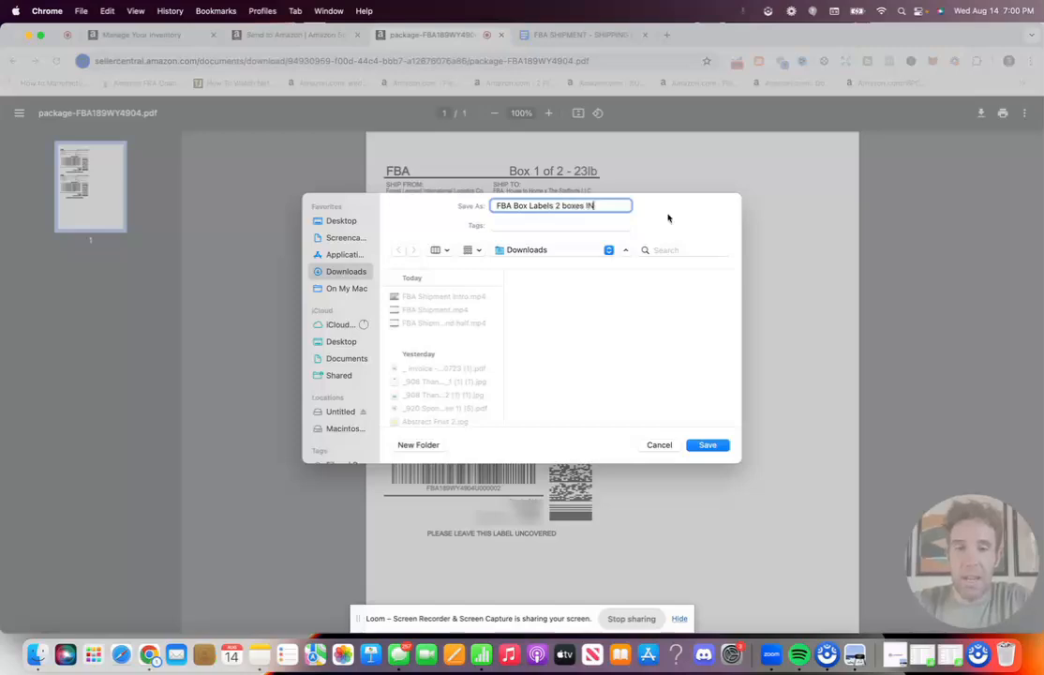
left_click(706, 444)
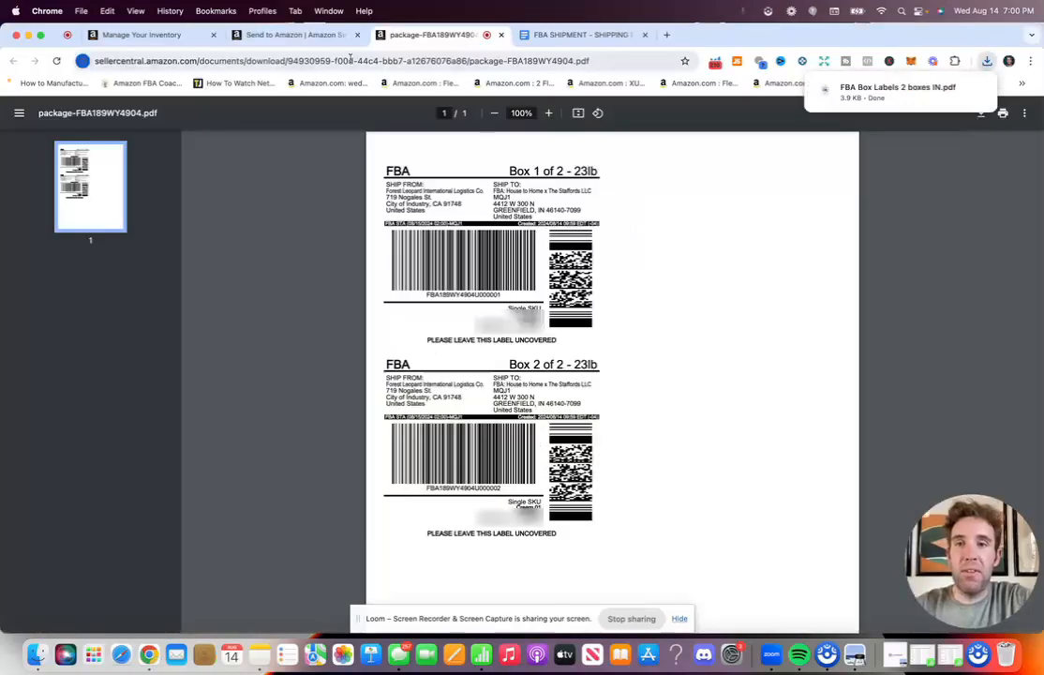
- Return to the Send to Amazon page and review the remaining shipments, the What's next instructions, and Shipment #5's name, shipment ID and Amazon Reference ID
left_click(296, 34)
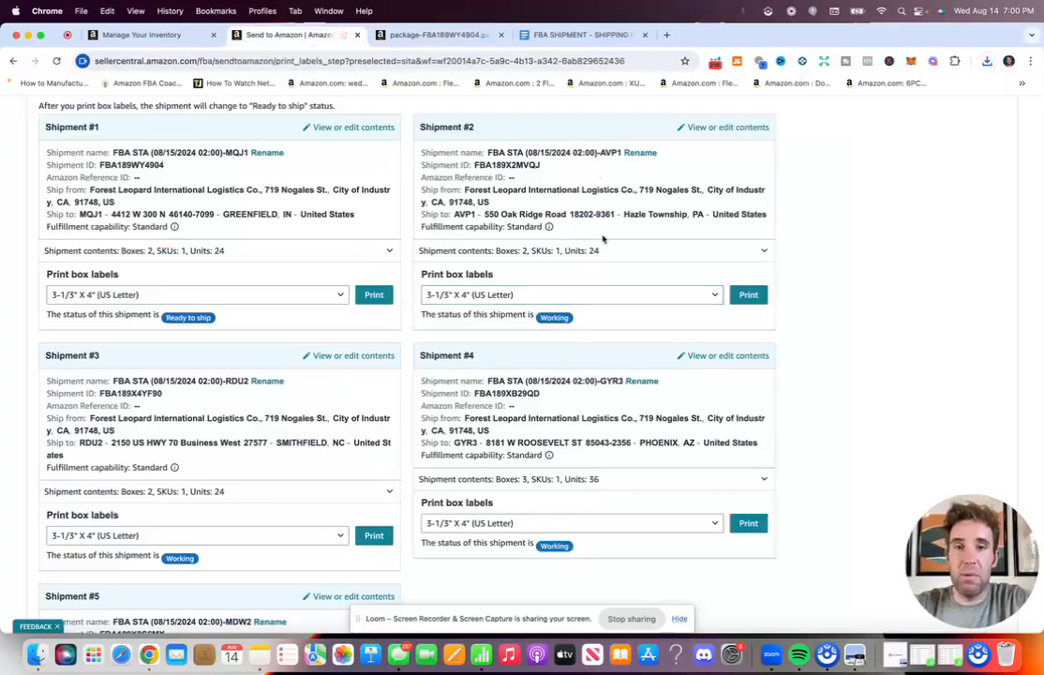
scroll(602, 239, "down", 3)
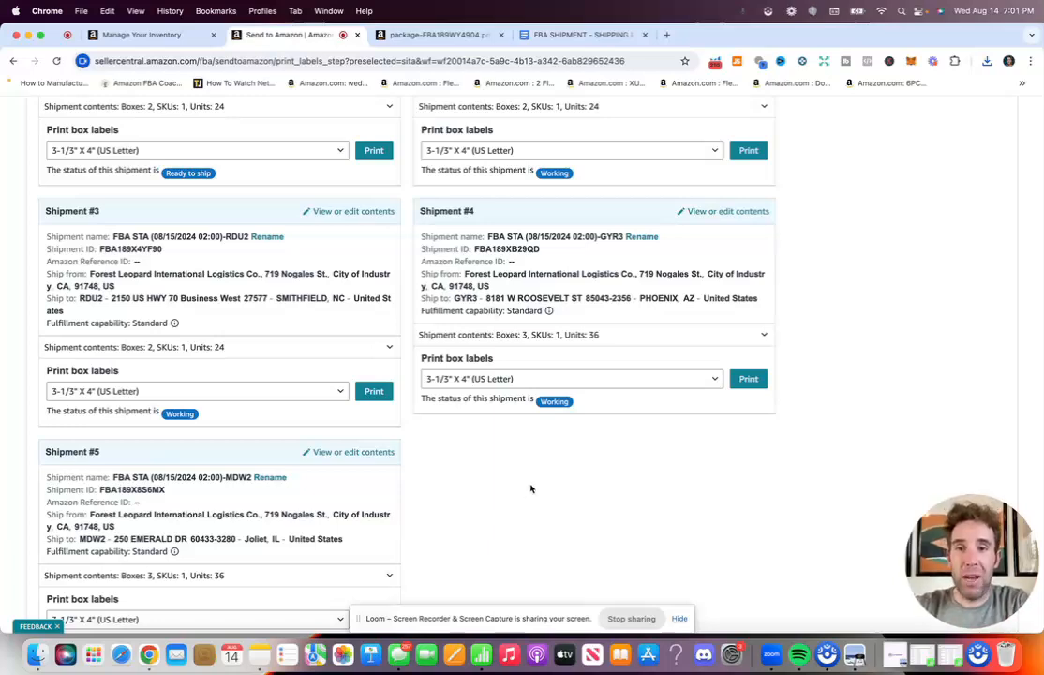
scroll(530, 489, "down", 8)
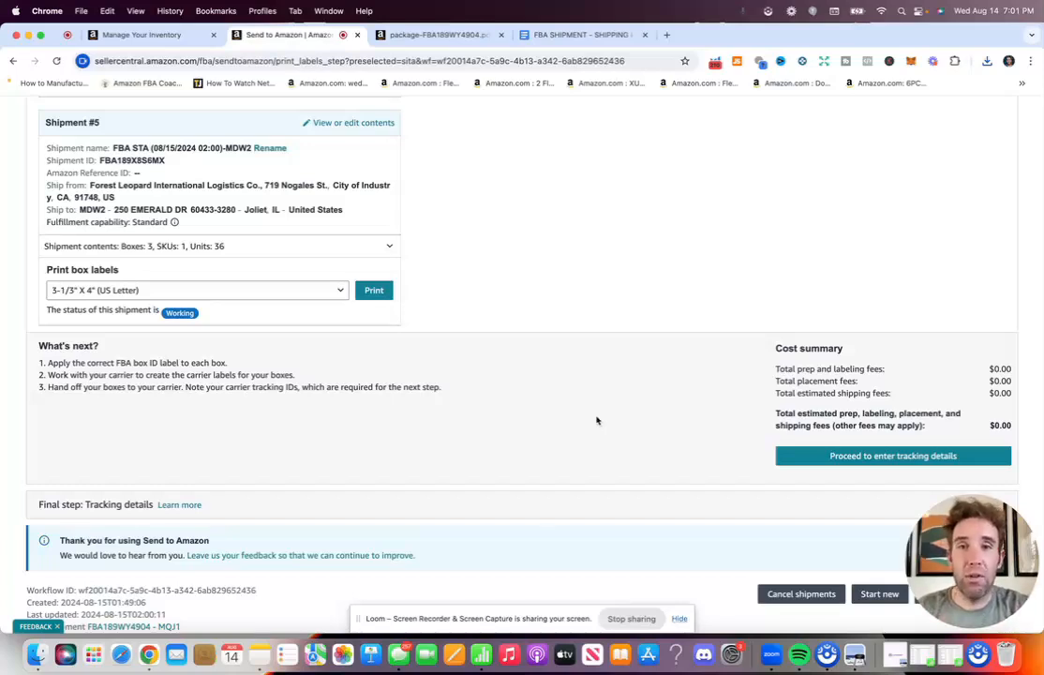
scroll(566, 347, "up", 2)
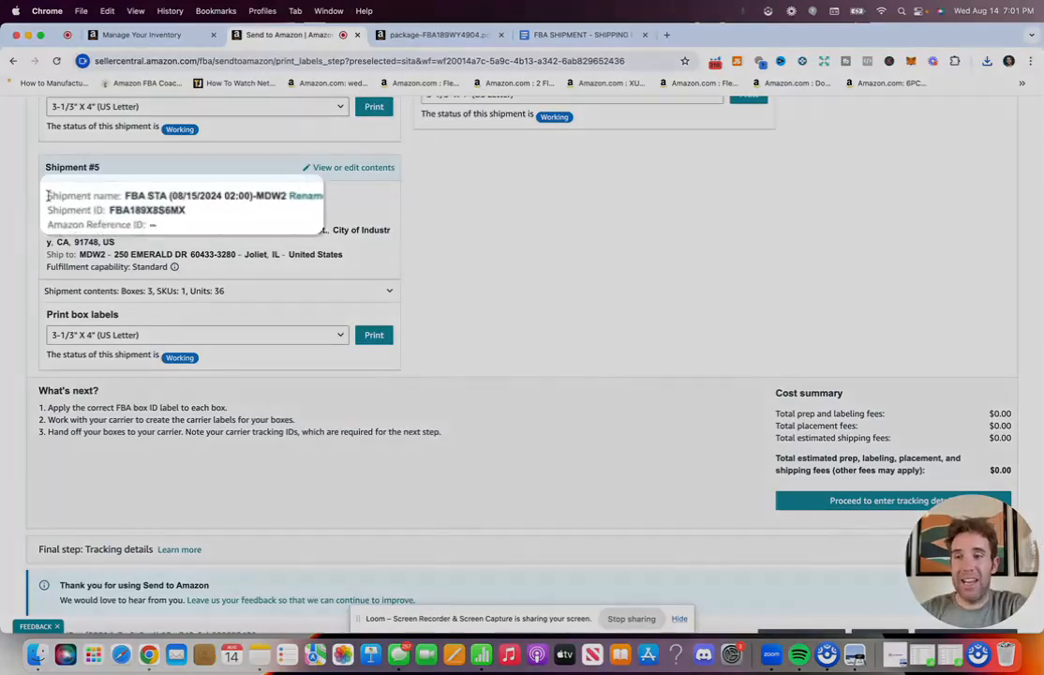
left_click_drag(47, 193, 123, 193)
left_click_drag(54, 227, 183, 223)
left_click_drag(117, 198, 185, 218)
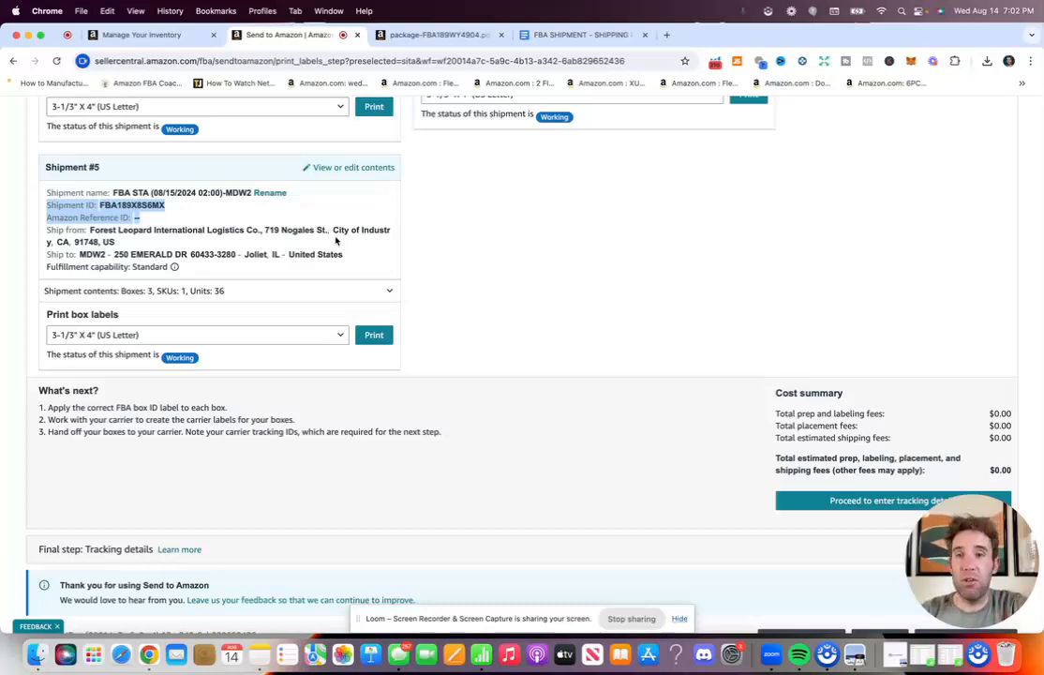
- Switch to the FBA SHIPMENT - SHIPPING PLAN document in Google Docs and select the "Only able to send 10 Boxes Error" item
left_click(578, 37)
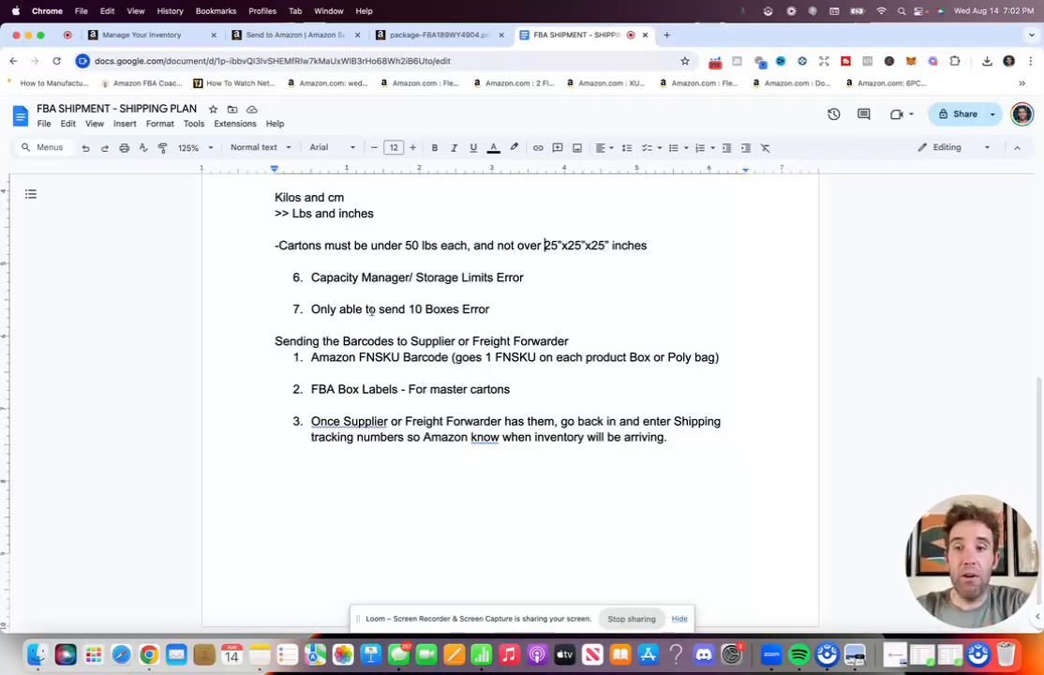
left_click_drag(311, 309, 491, 312)
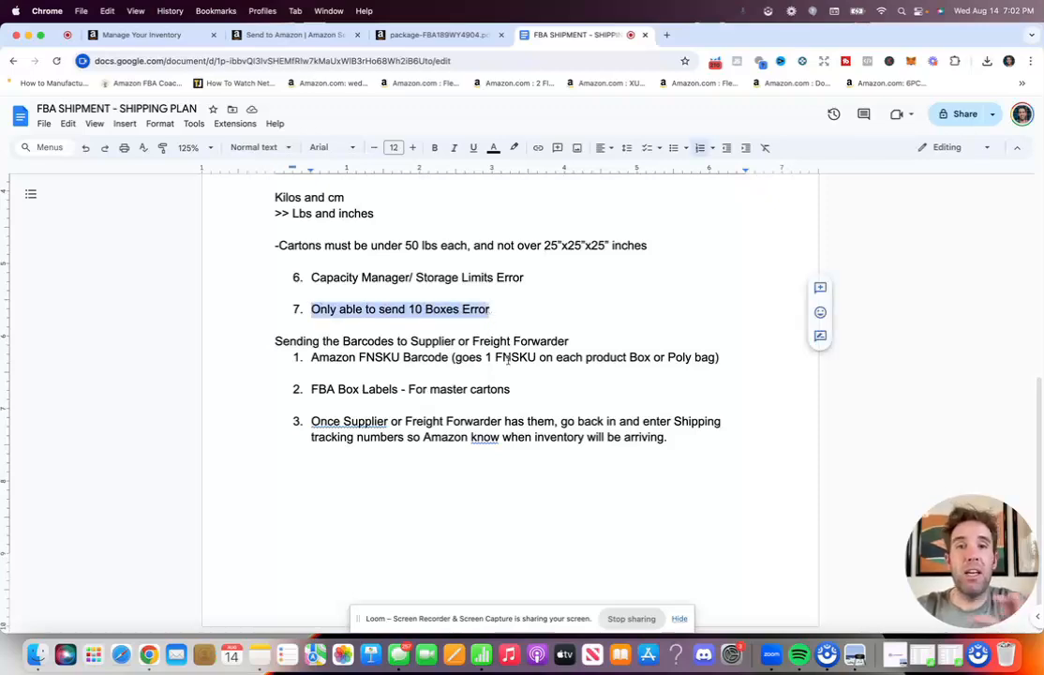